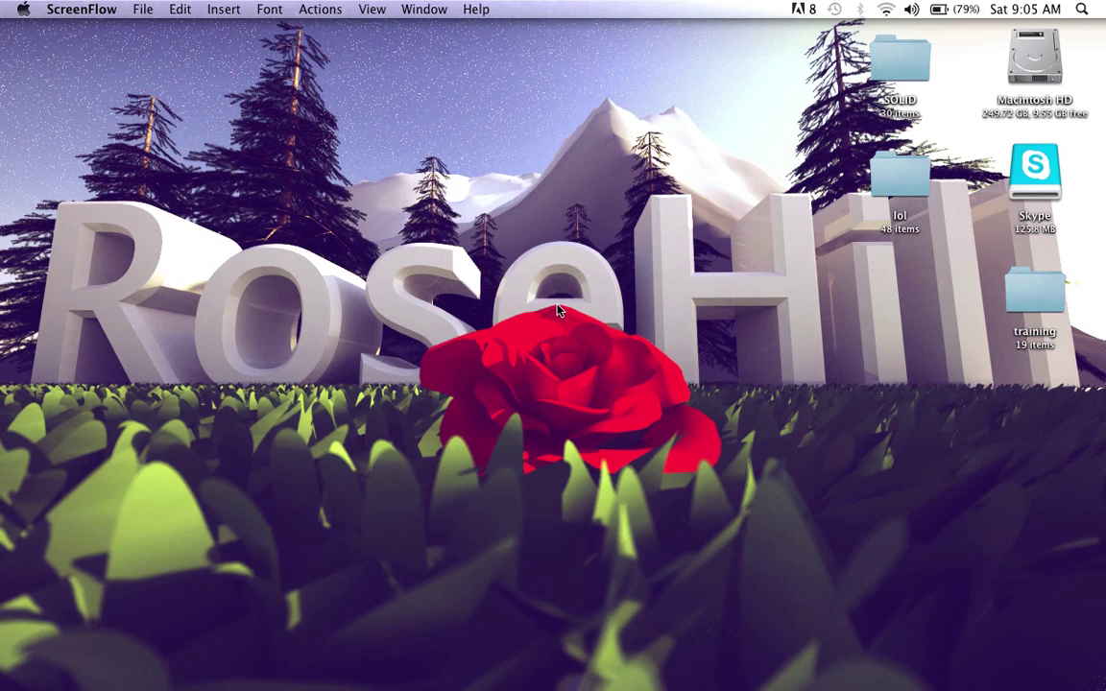
Switch to Cinema 4D and add a sphere primitive at the origin of the empty scene.
mouse_move(279, 677)
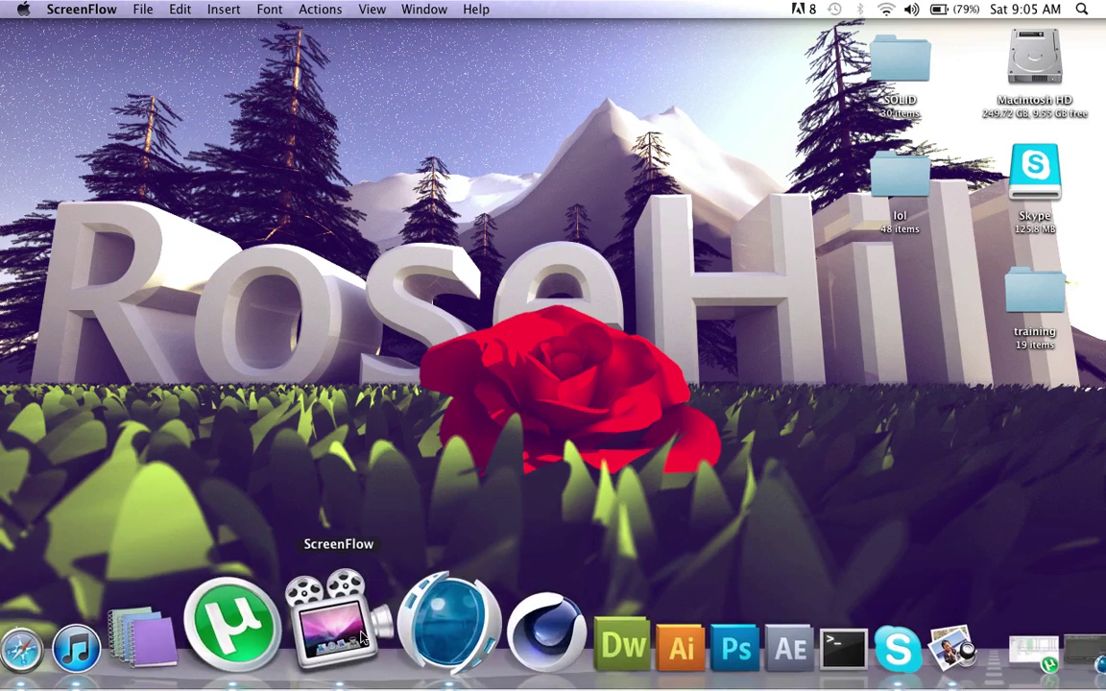
left_click(466, 605)
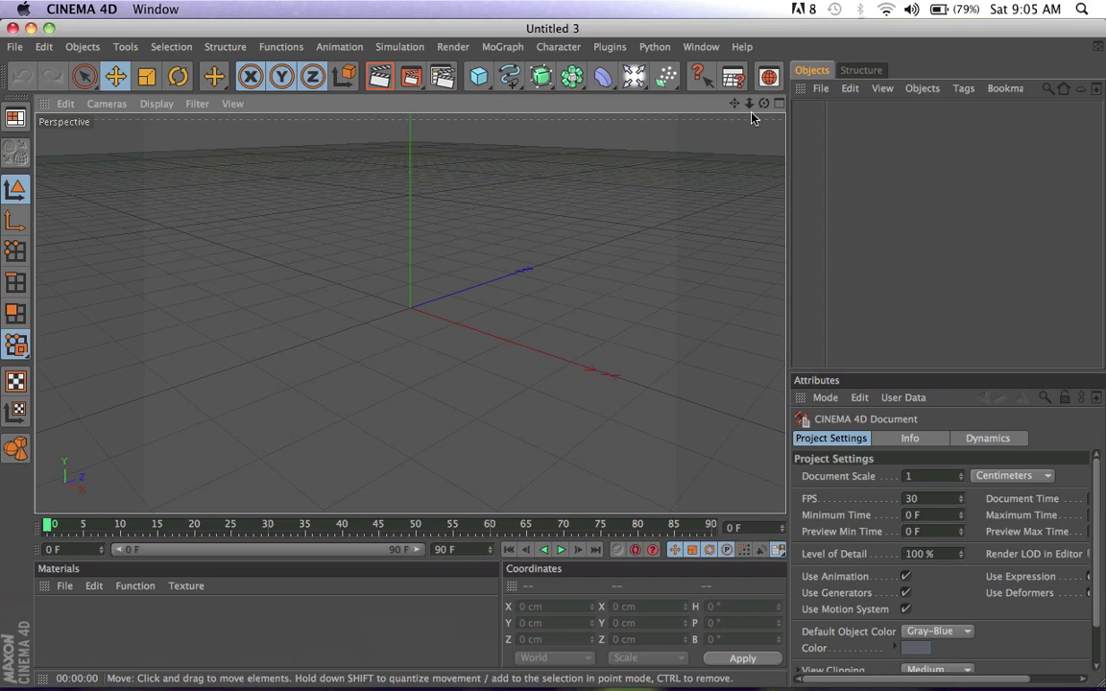
left_click_drag(750, 106, 750, 105)
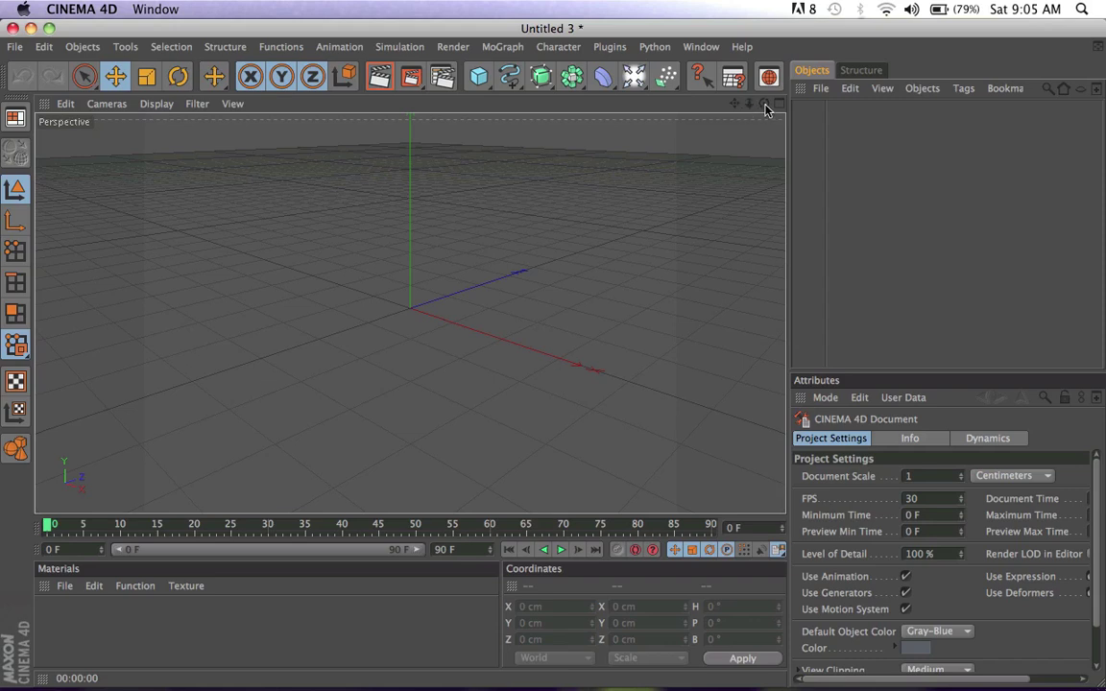
mouse_move(764, 104)
left_mouse_down()
mouse_move(764, 120)
mouse_move(765, 106)
mouse_move(746, 106)
mouse_move(757, 107)
left_mouse_up()
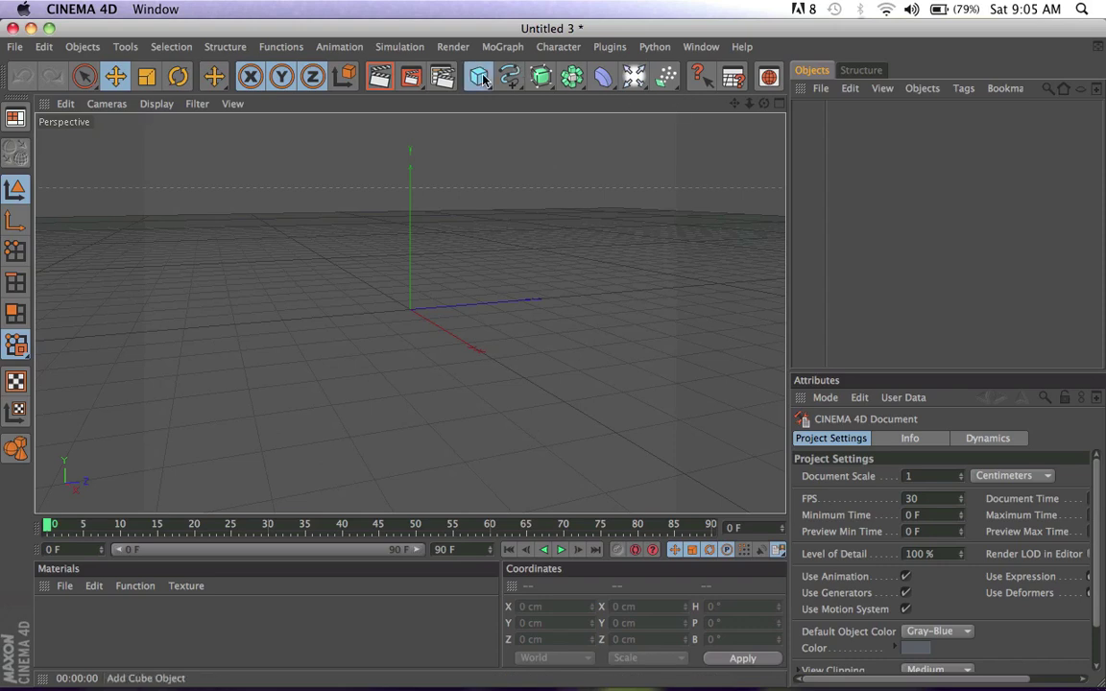
left_click_drag(478, 76, 626, 101)
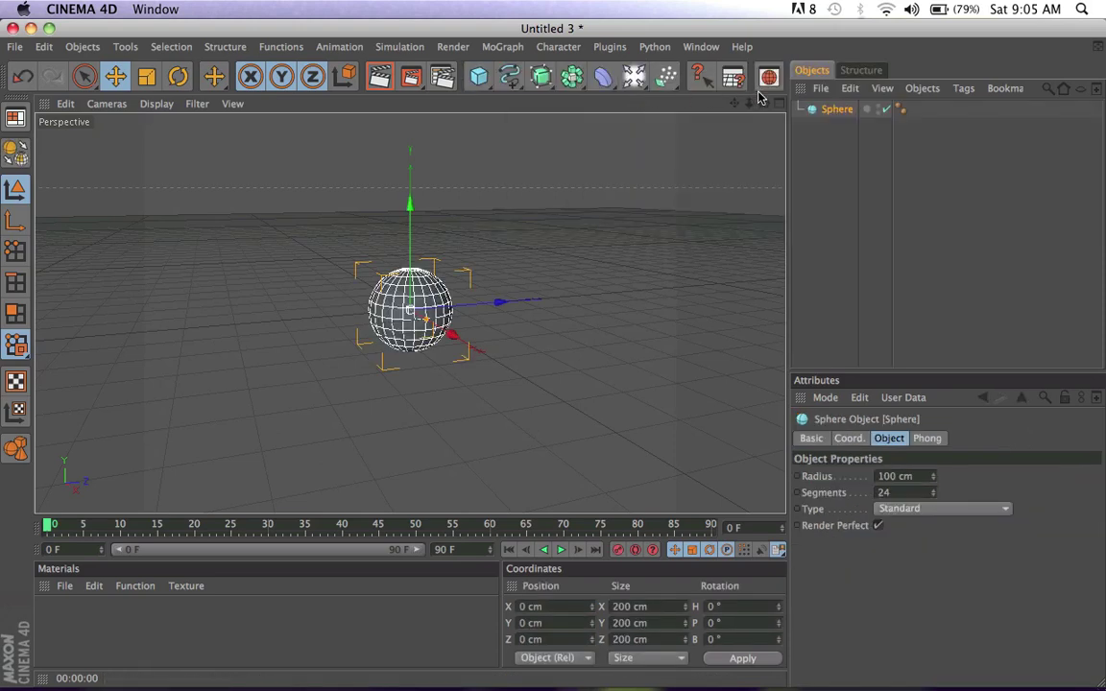
mouse_move(734, 103)
left_mouse_down()
mouse_move(768, 154)
mouse_move(724, 108)
mouse_move(738, 105)
left_mouse_up()
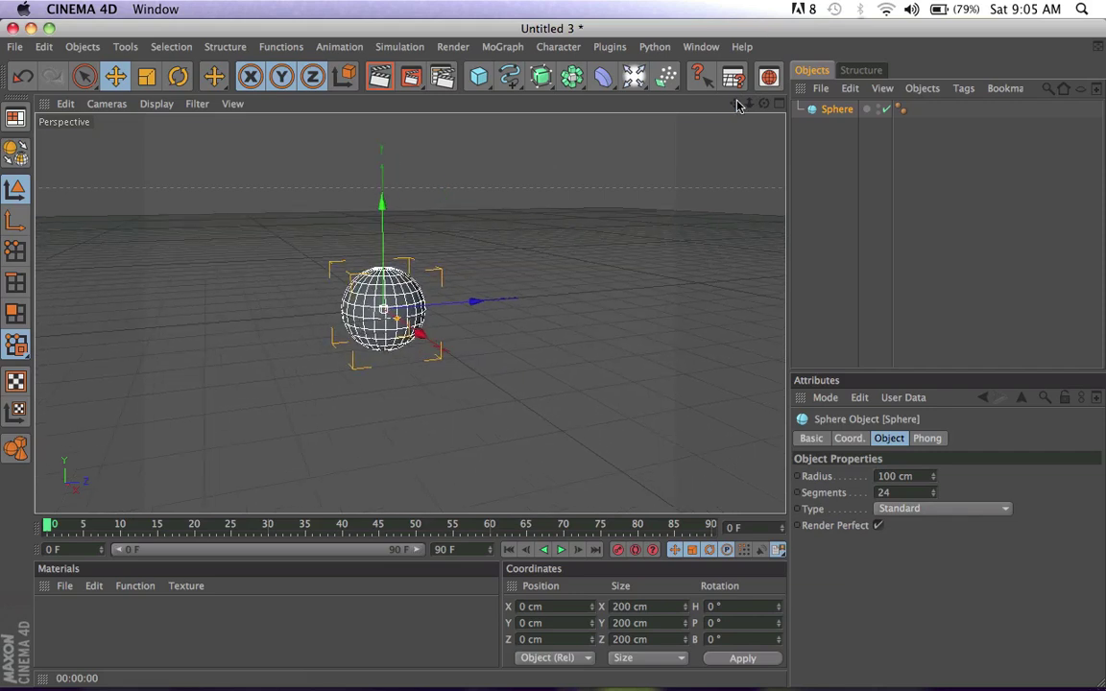
Add a particle emitter to the scene.
left_click(477, 77)
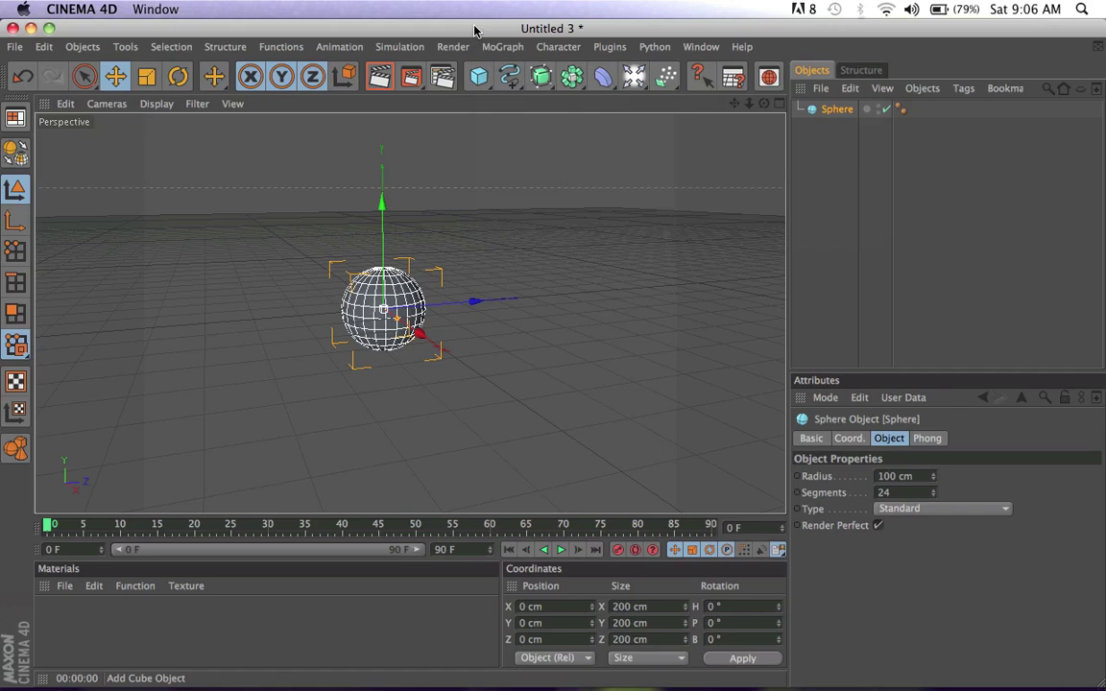
left_click(383, 48)
left_click(664, 77)
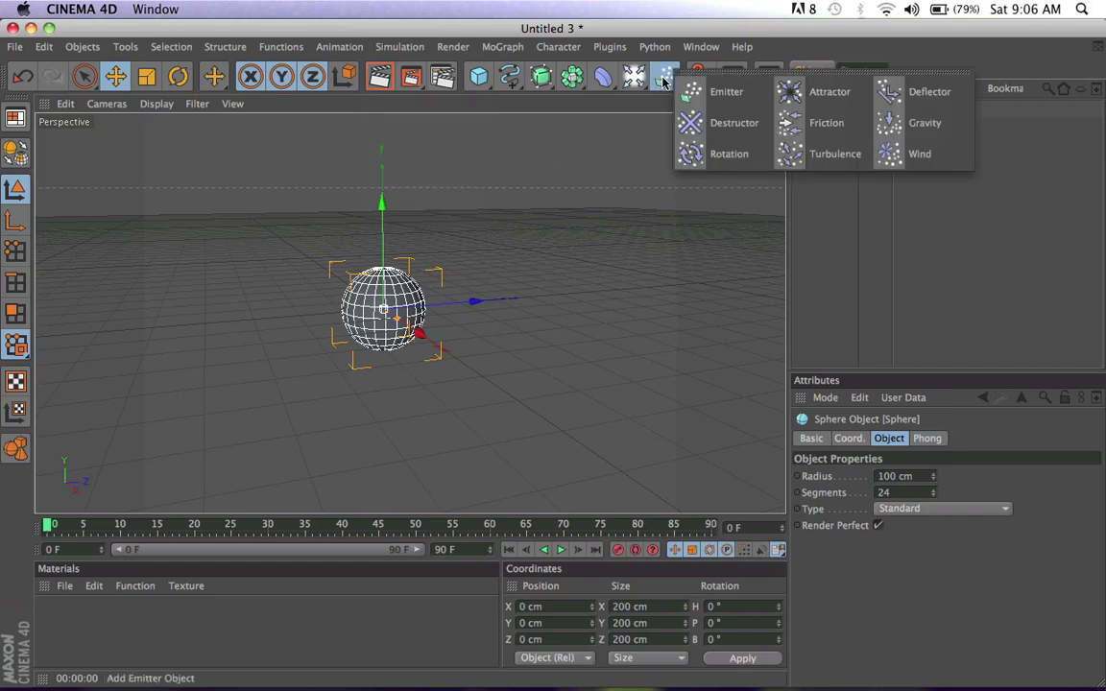
left_click(724, 94)
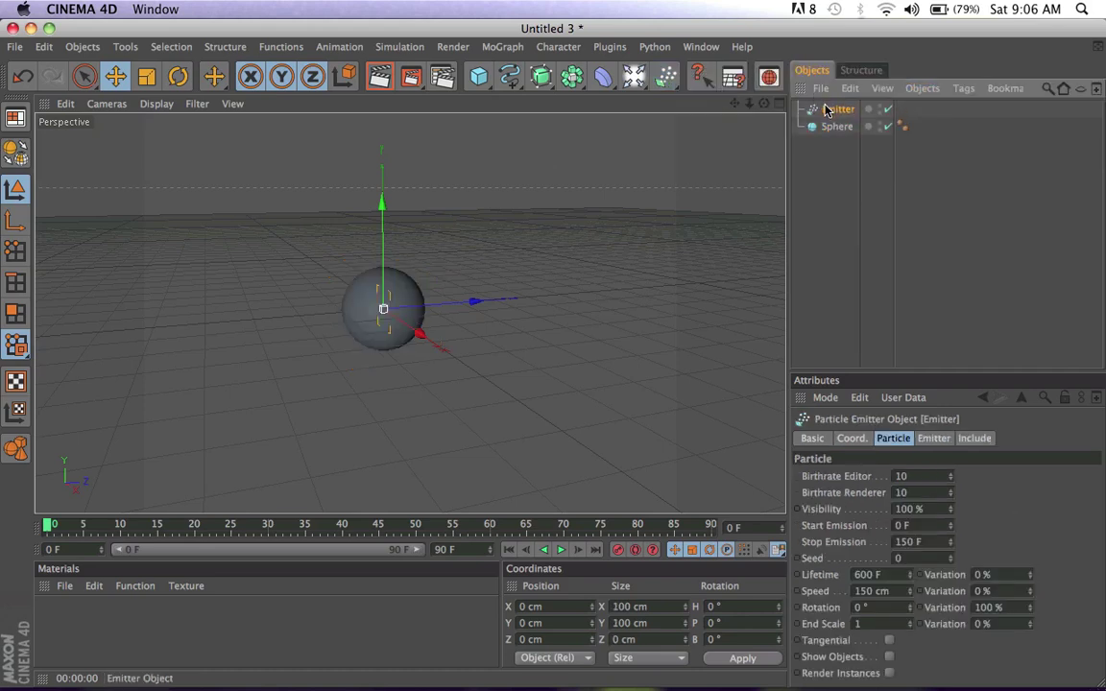
Rotate the emitter to a pitch of -90° so it points downward, and raise it to about 365 cm above the sphere.
key("r")
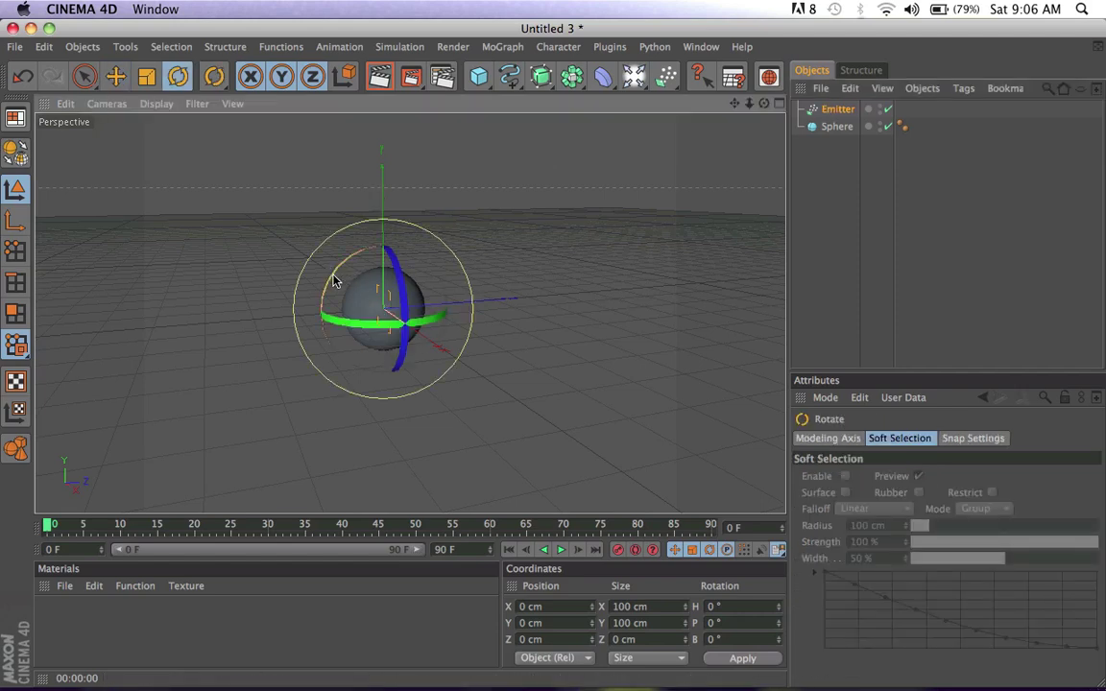
left_click_drag(334, 281, 410, 275)
key("e")
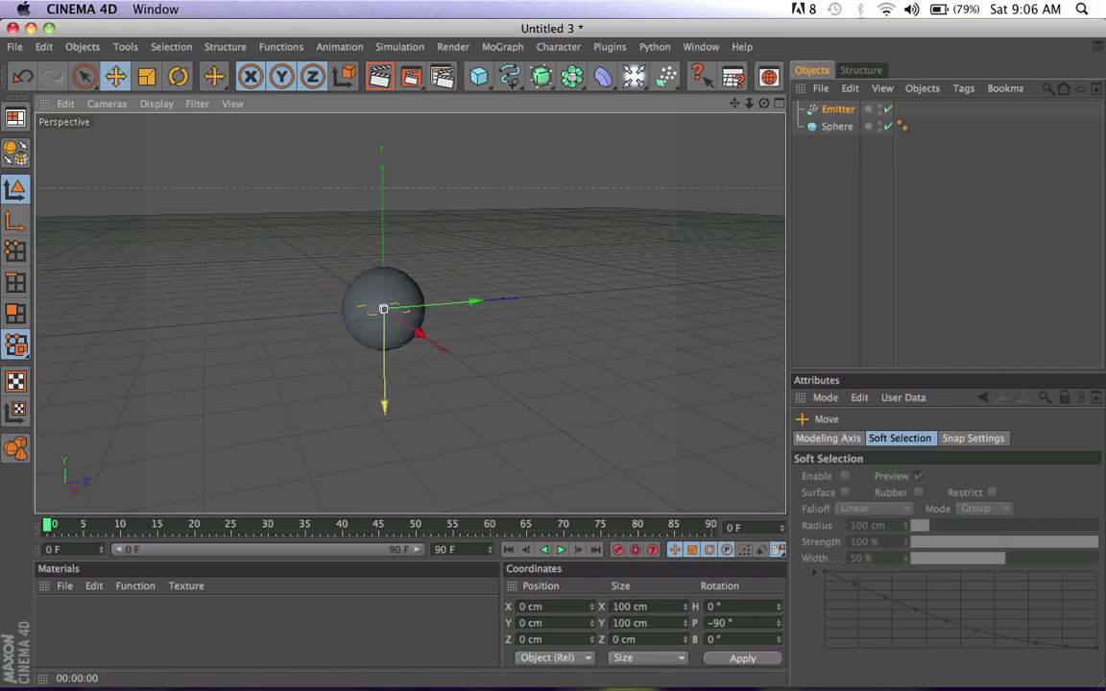
left_click_drag(383, 336, 383, 165)
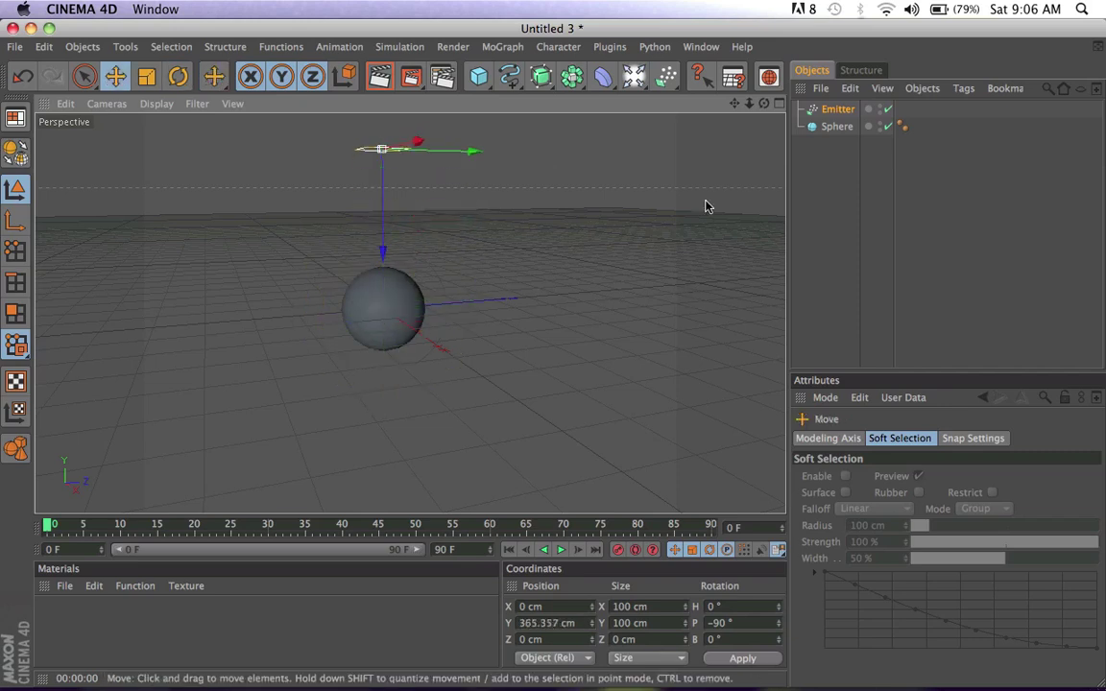
Enlarge the emitter to an X-Size of about 3177 cm and a Y-Size of about 345 cm.
left_click_drag(733, 105, 761, 105)
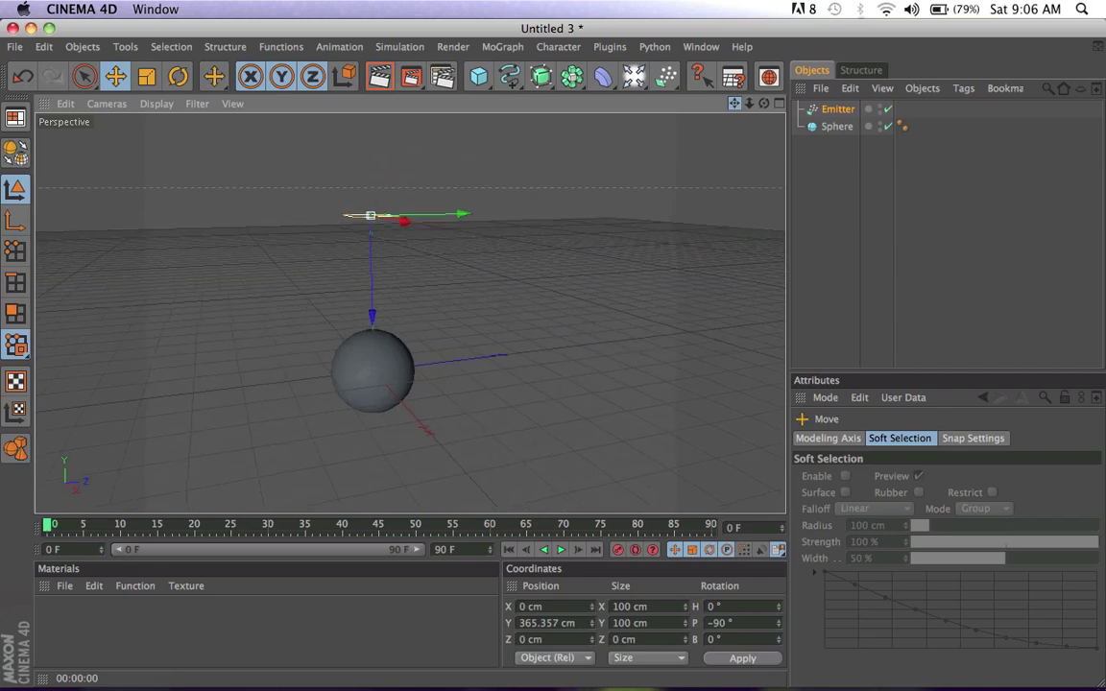
left_click(777, 105)
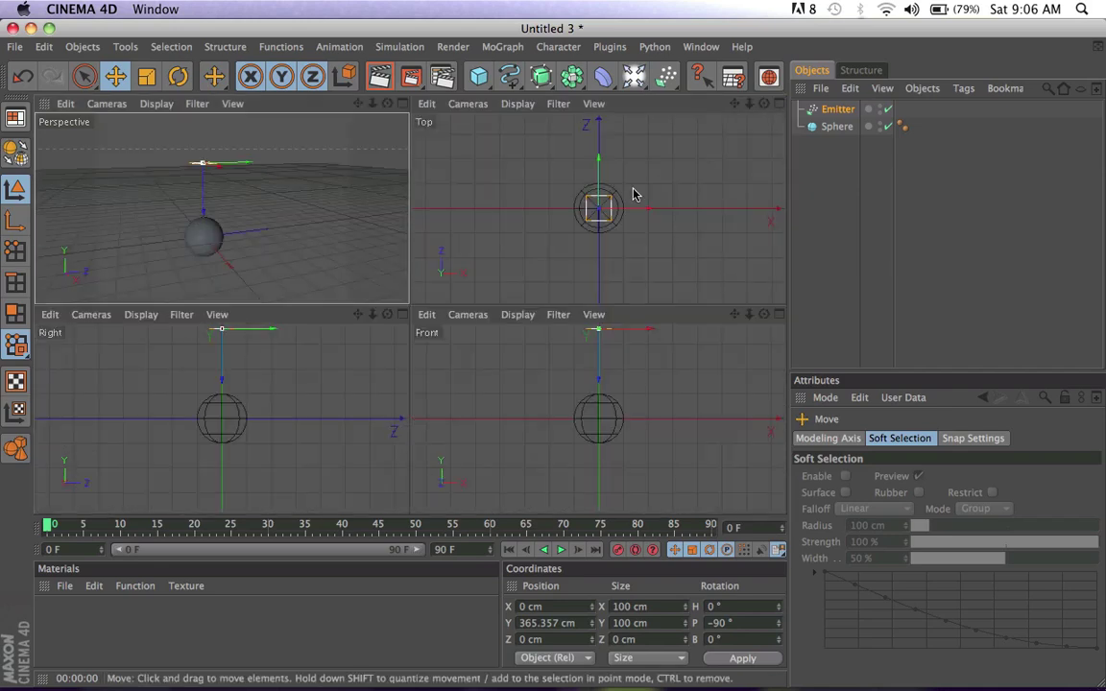
left_click(835, 110)
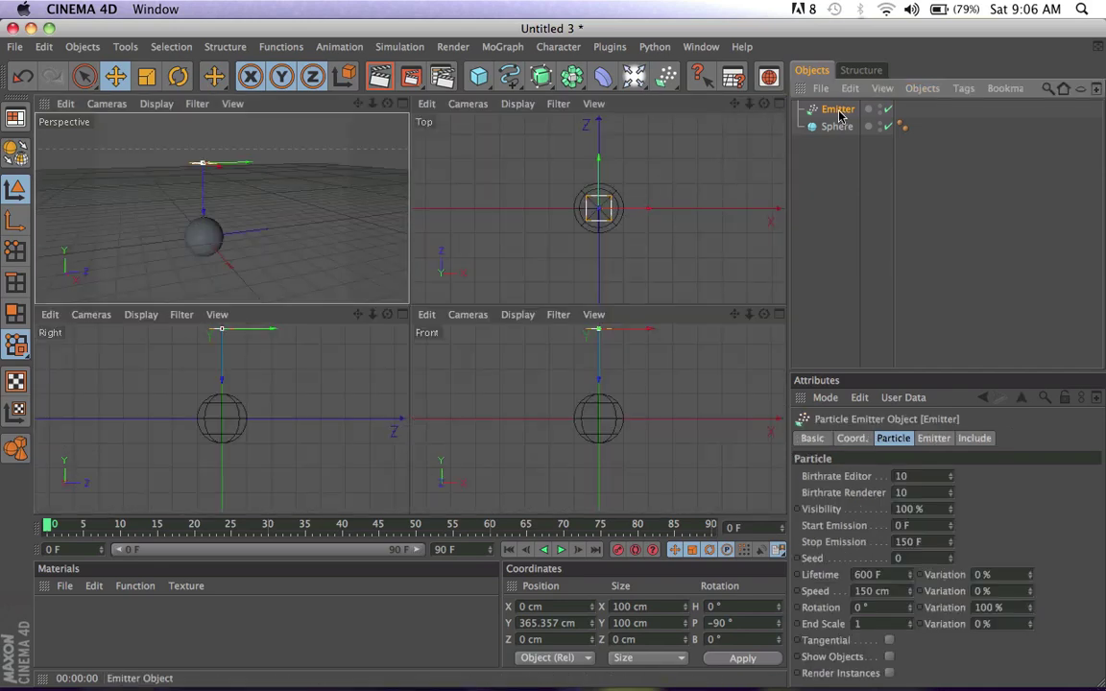
left_click(930, 438)
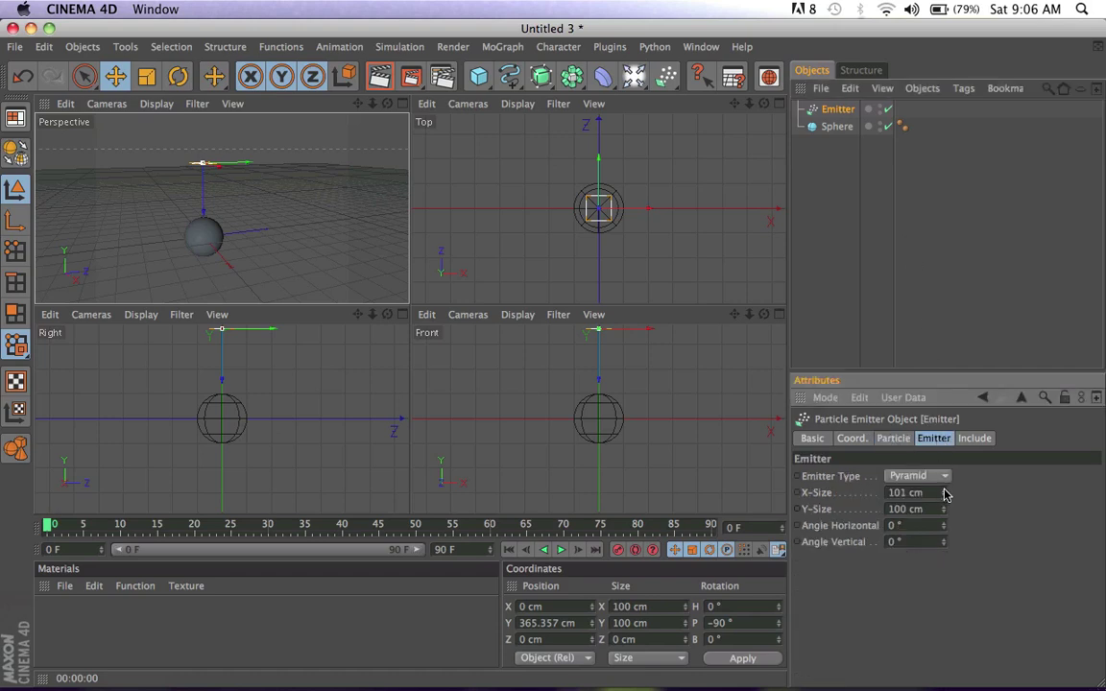
left_click_drag(945, 493, 945, 384)
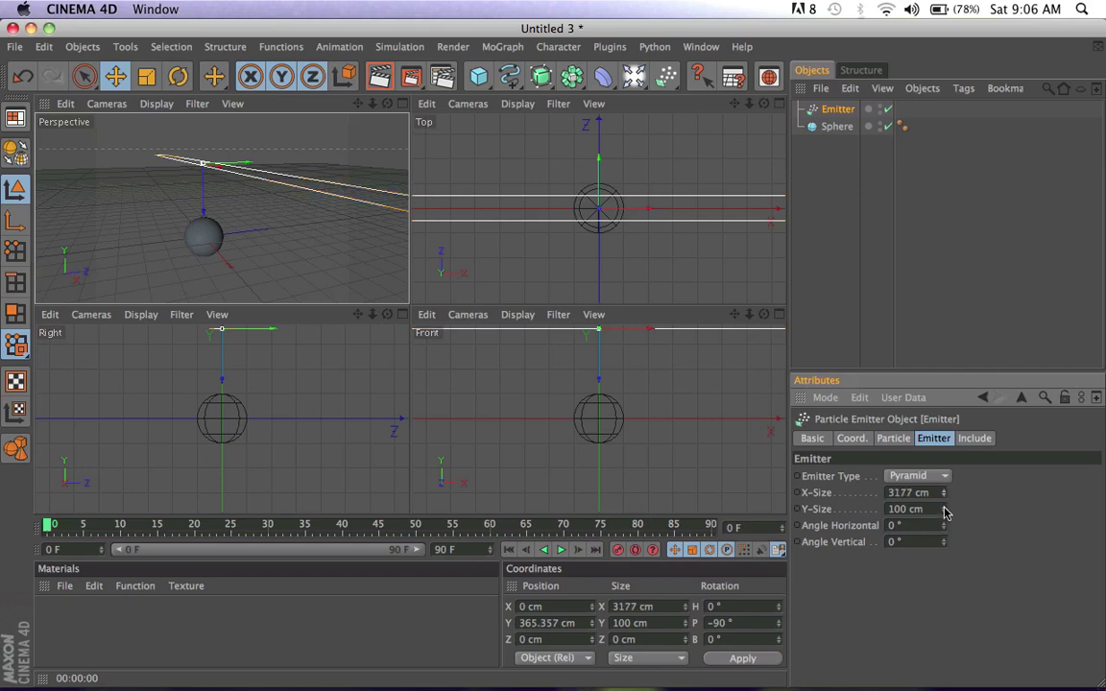
left_click_drag(945, 512, 944, 464)
left_click_drag(750, 103, 672, 91)
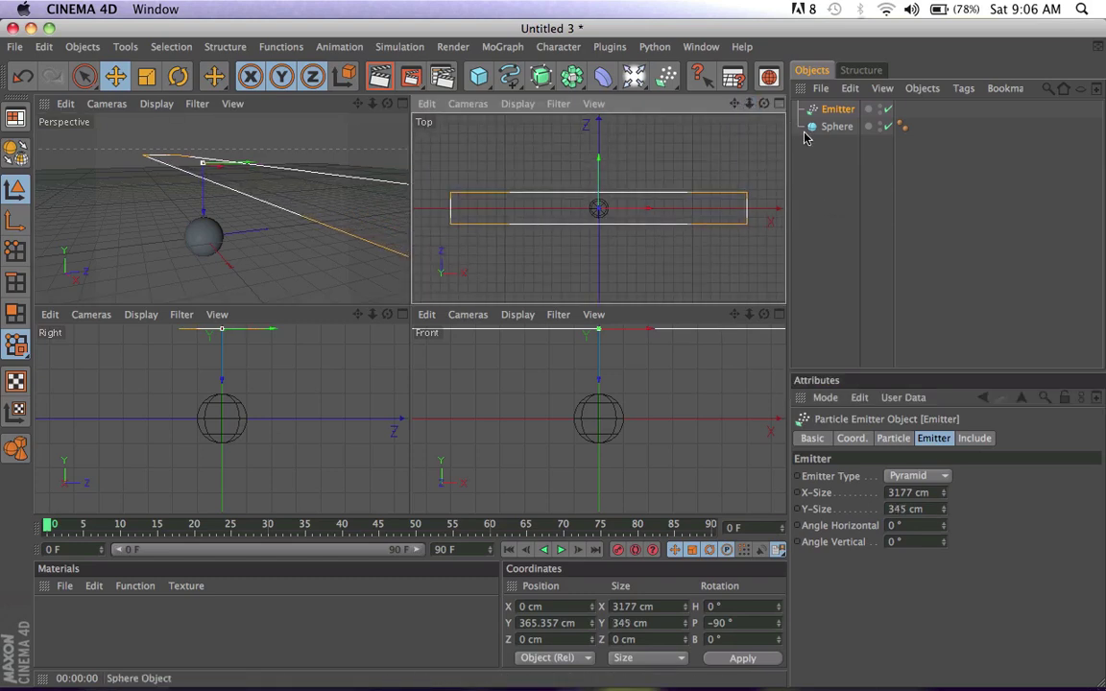
Make the sphere a child of the emitter and enable Show Objects in the emitter's particle settings.
left_click(832, 130)
mouse_move(832, 137)
left_mouse_down()
mouse_move(853, 178)
mouse_move(832, 113)
left_mouse_up()
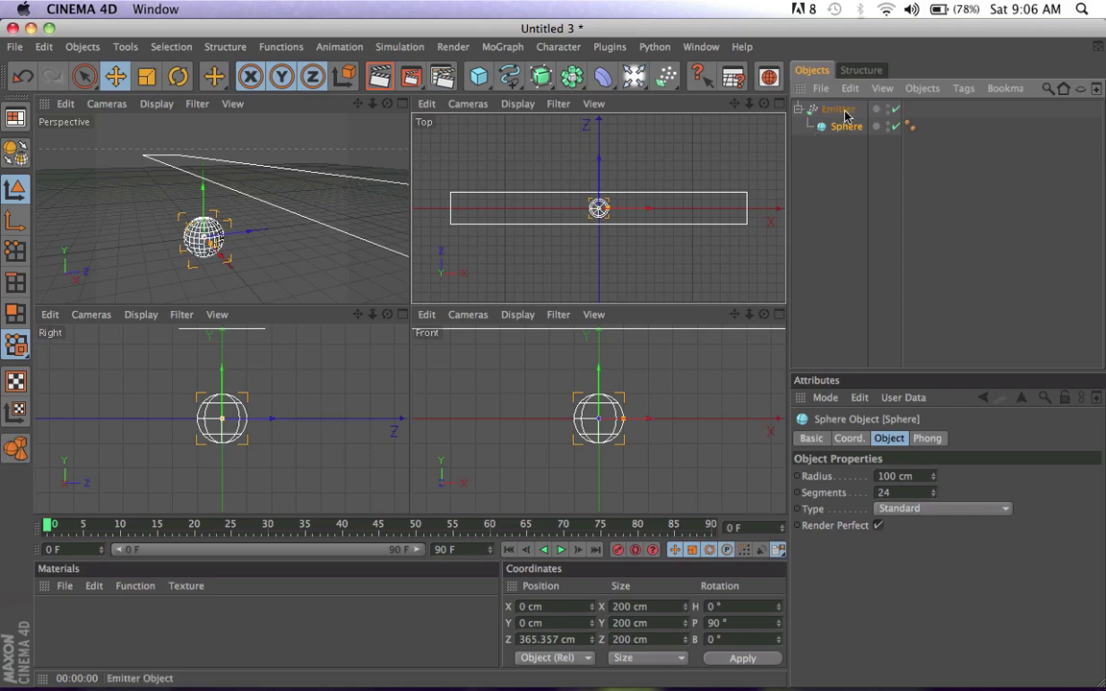
left_click(844, 111)
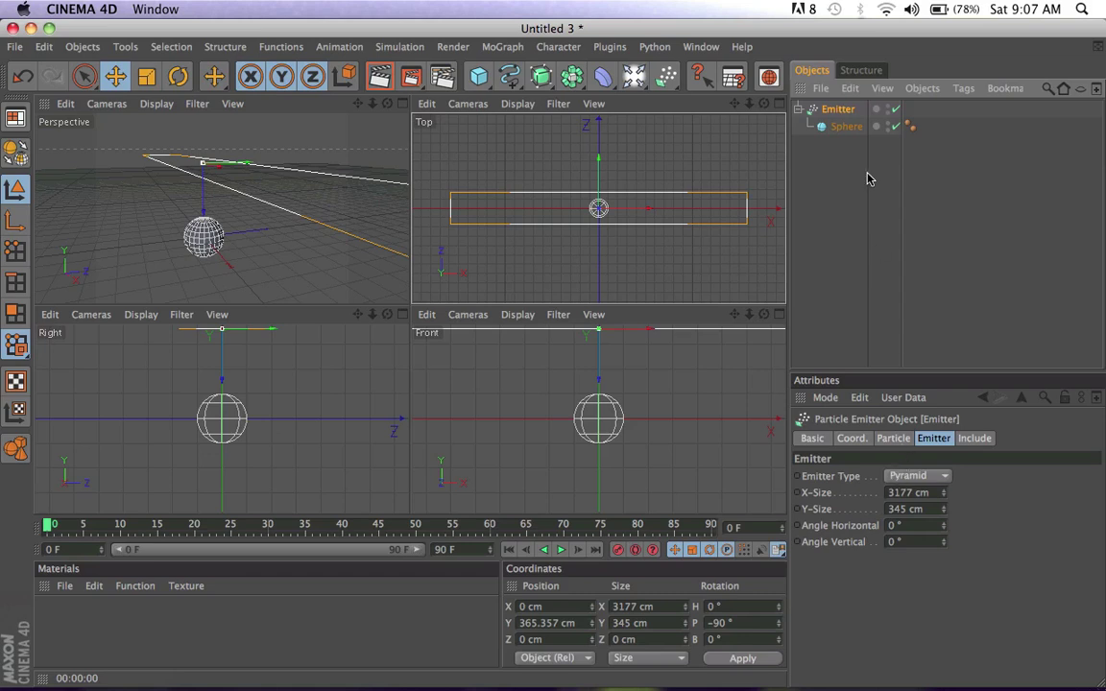
left_click(892, 440)
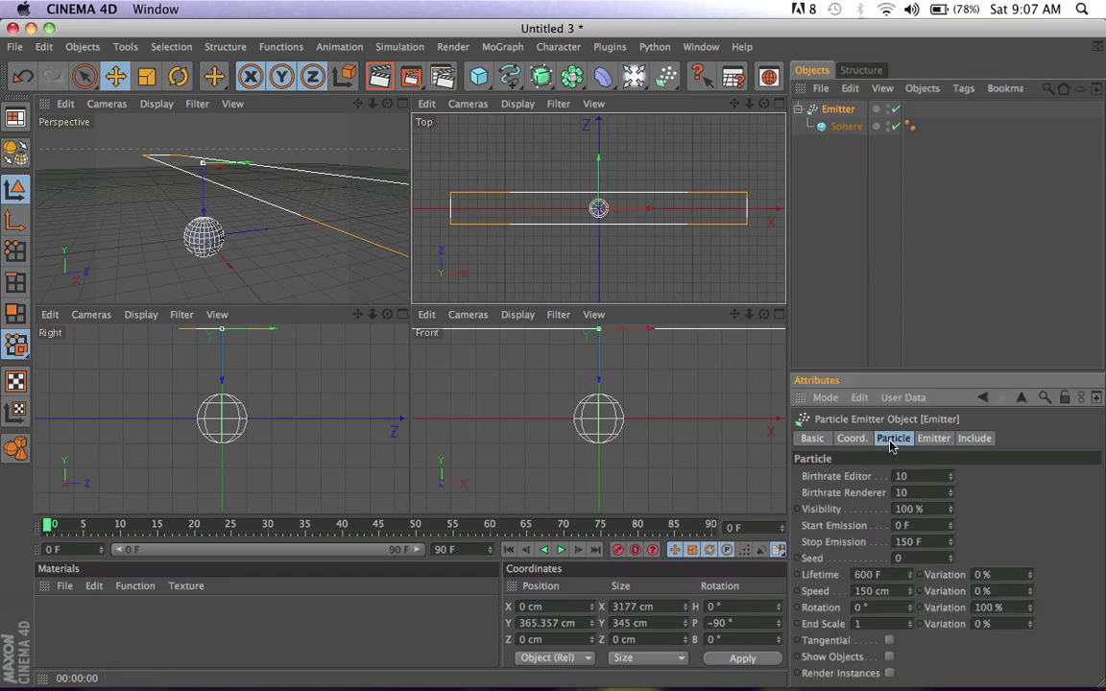
left_click(890, 658)
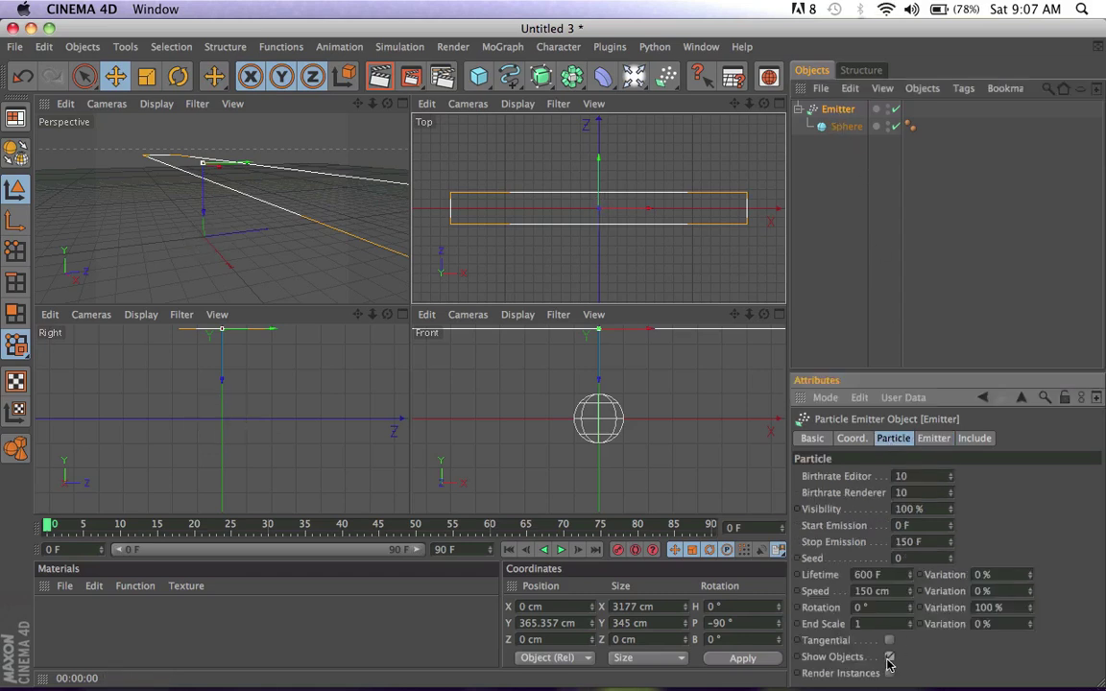
Play the animation in the perspective view to preview the emitted spheres, and return to the first frame.
left_click(401, 103)
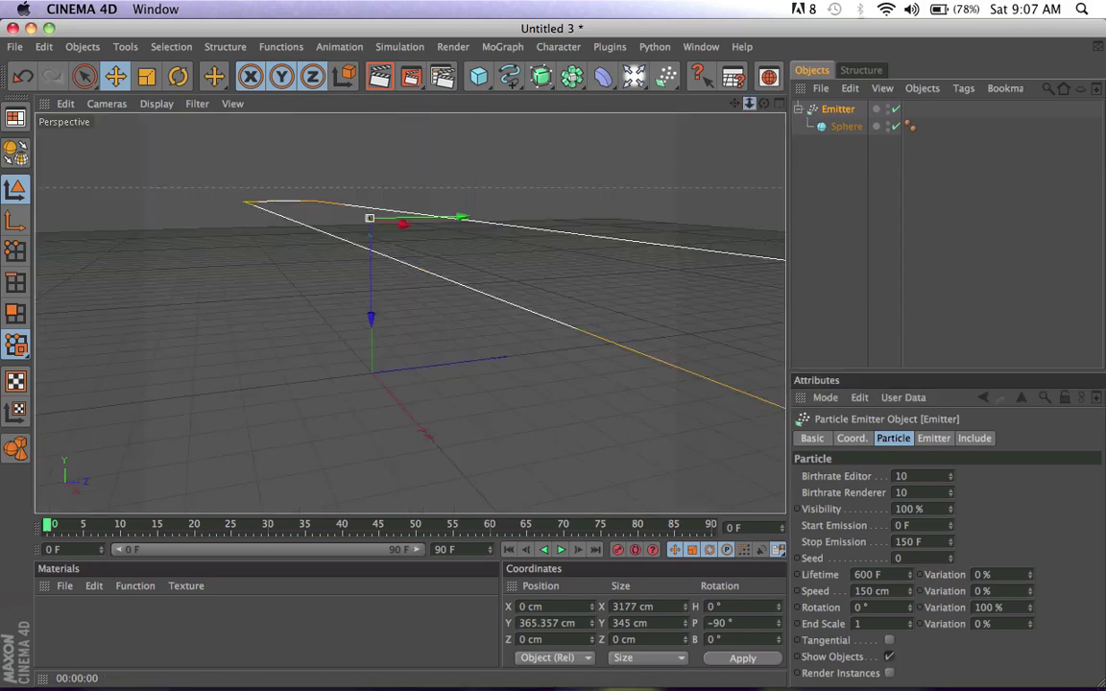
left_click_drag(750, 104, 807, 133)
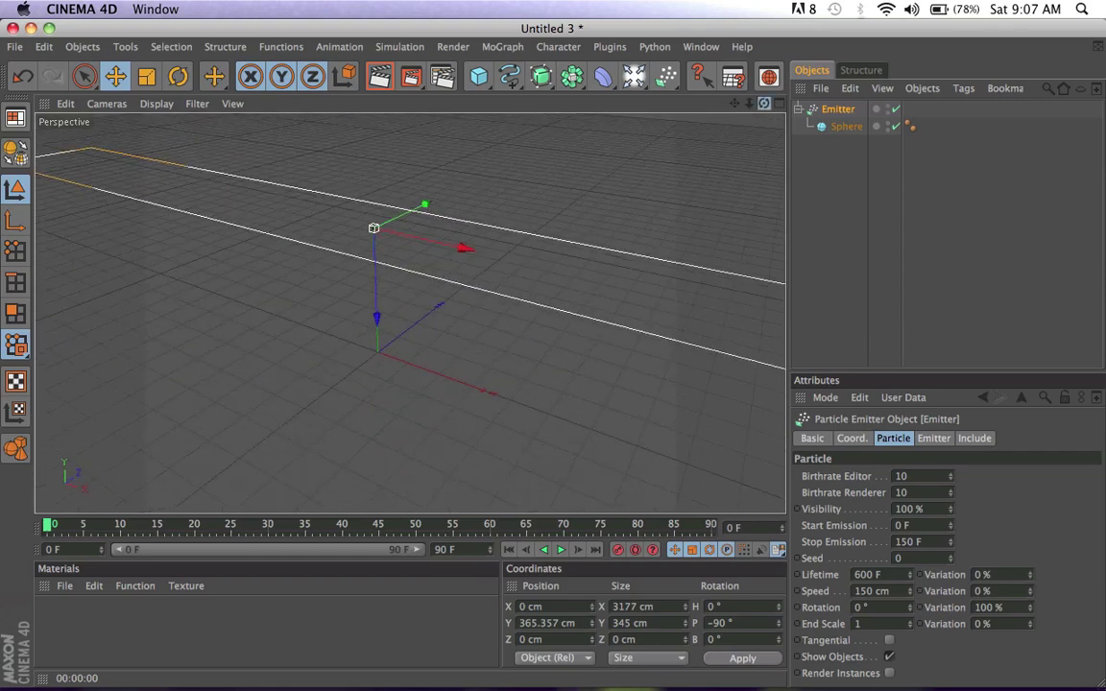
left_click_drag(687, 108, 684, 94)
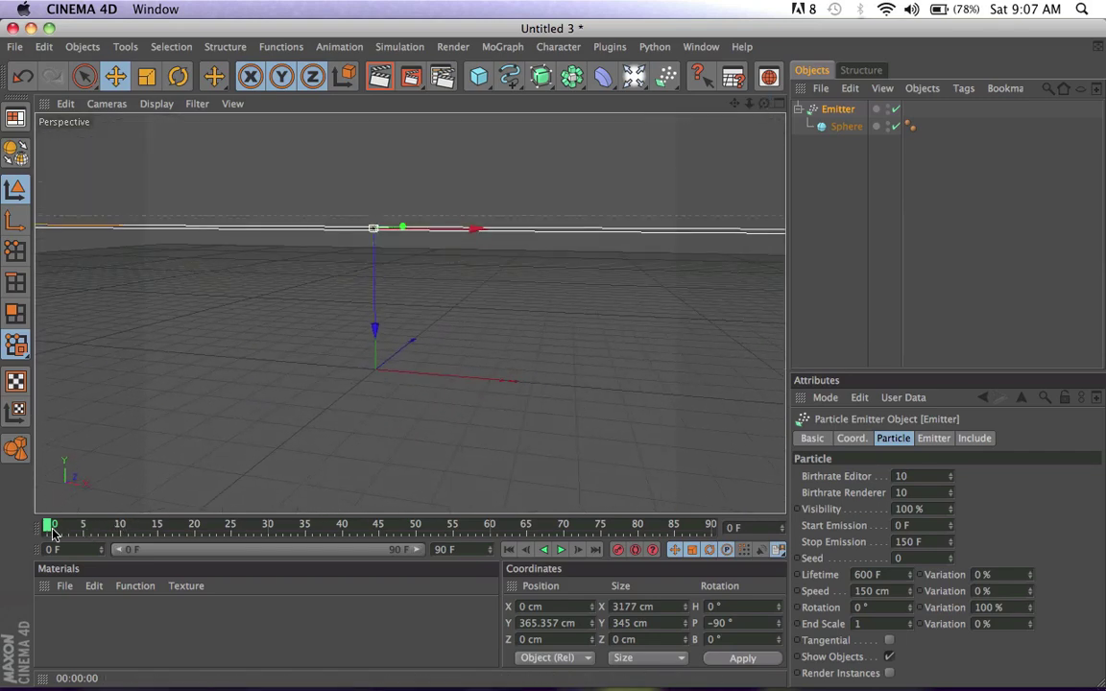
left_click(562, 550)
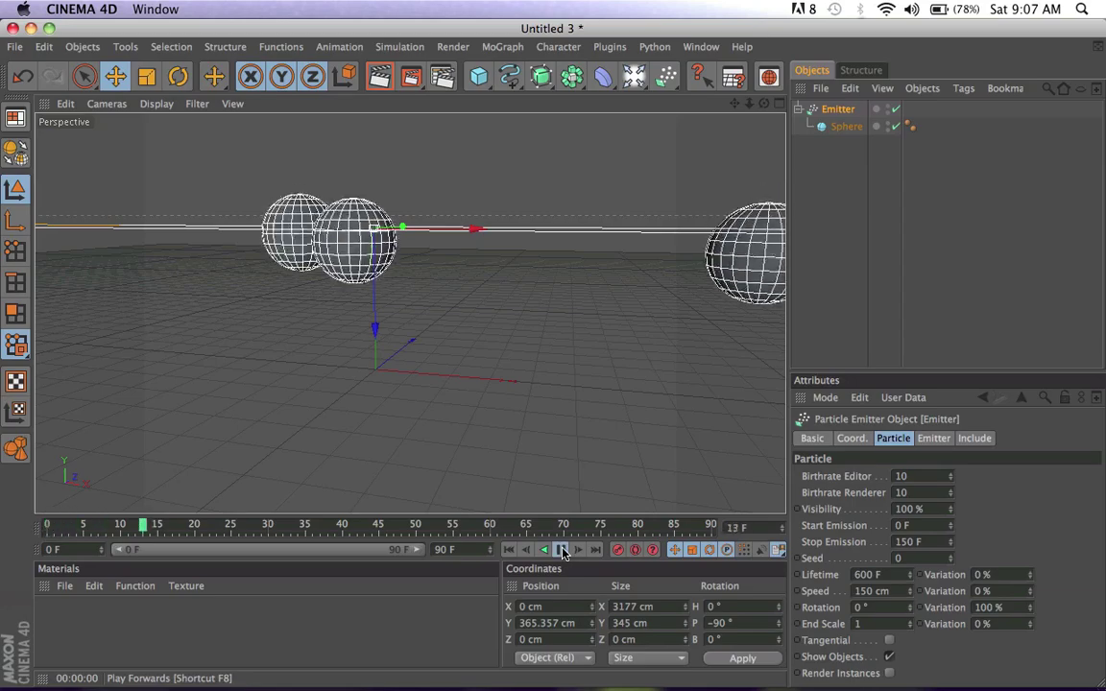
left_click_drag(750, 104, 762, 73)
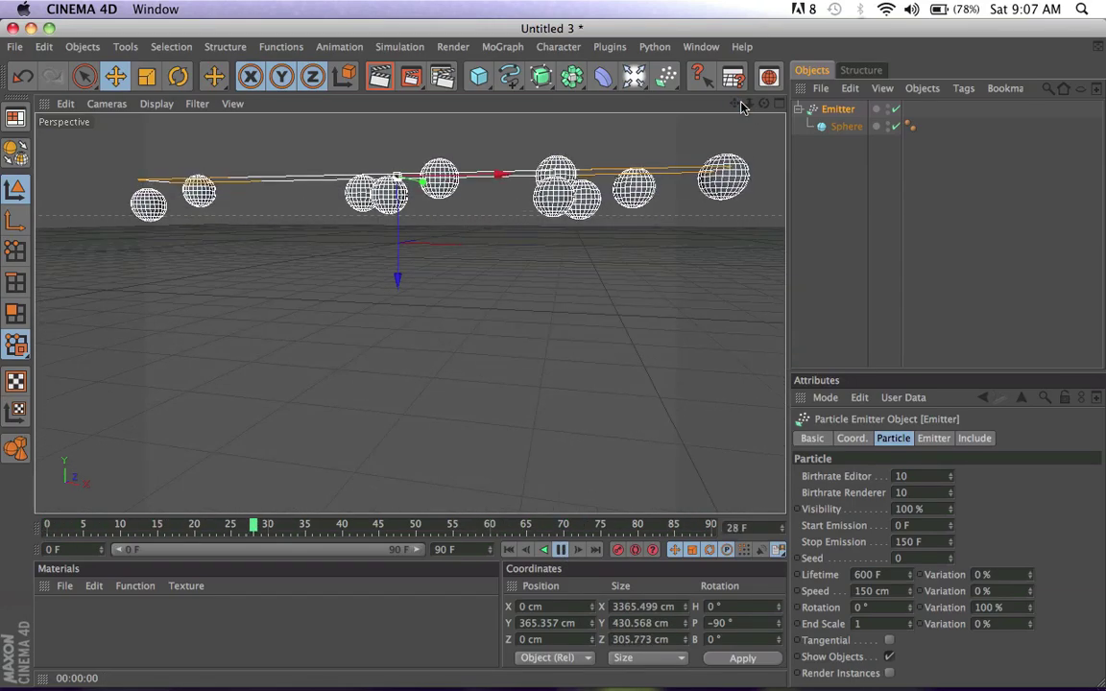
left_click(563, 550)
left_click(509, 550)
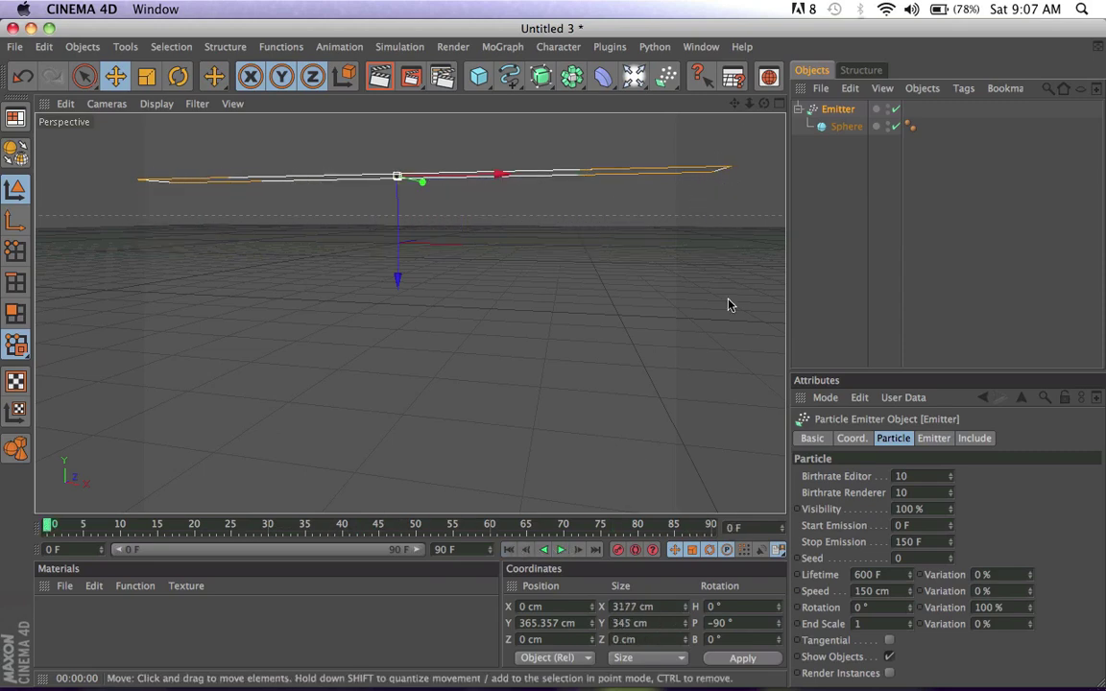
Turn the sphere under the emitter into a rigid body, preview the dynamics simulation, and return to the first frame.
left_click(846, 127)
right_click(848, 128)
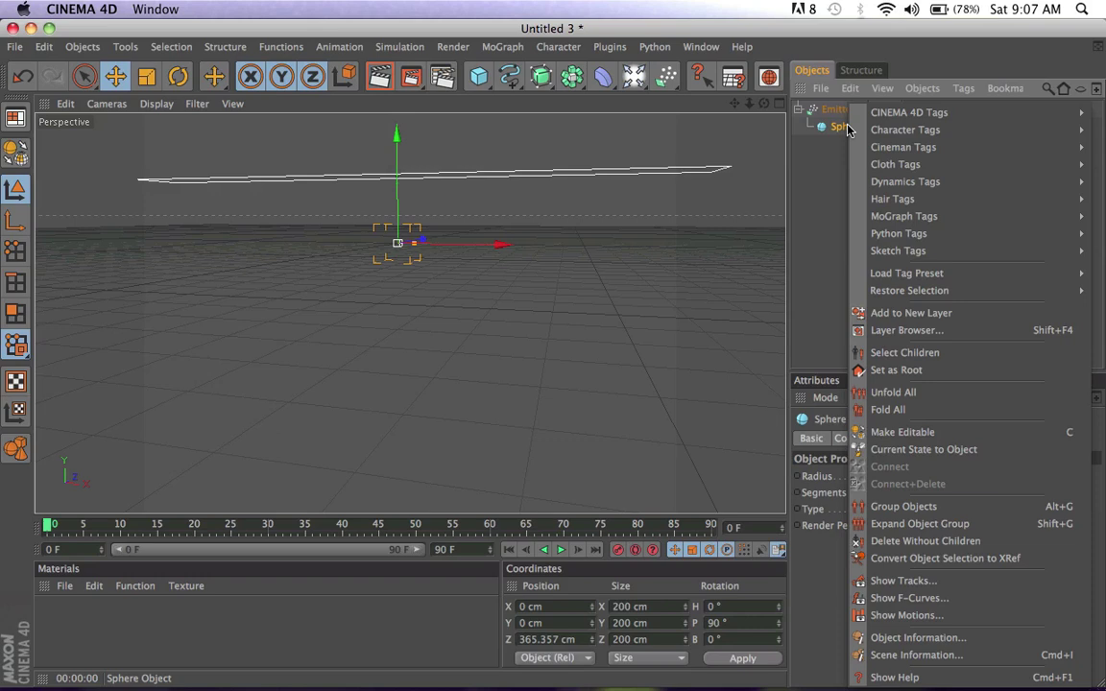
left_click(833, 179)
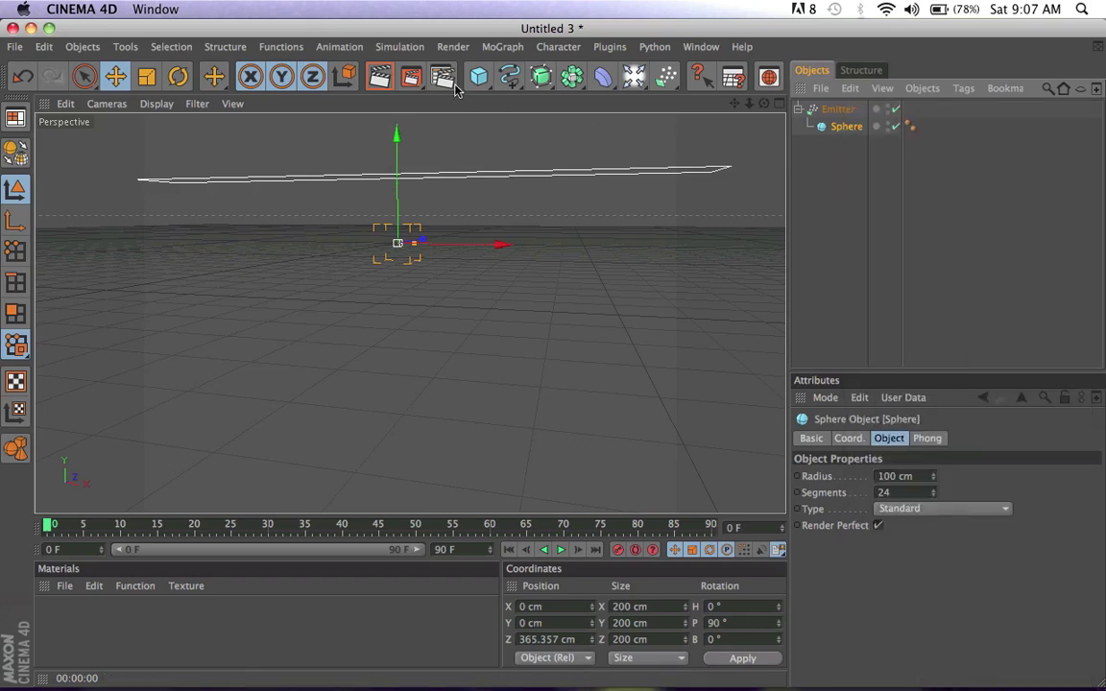
left_click(399, 46)
mouse_move(443, 117)
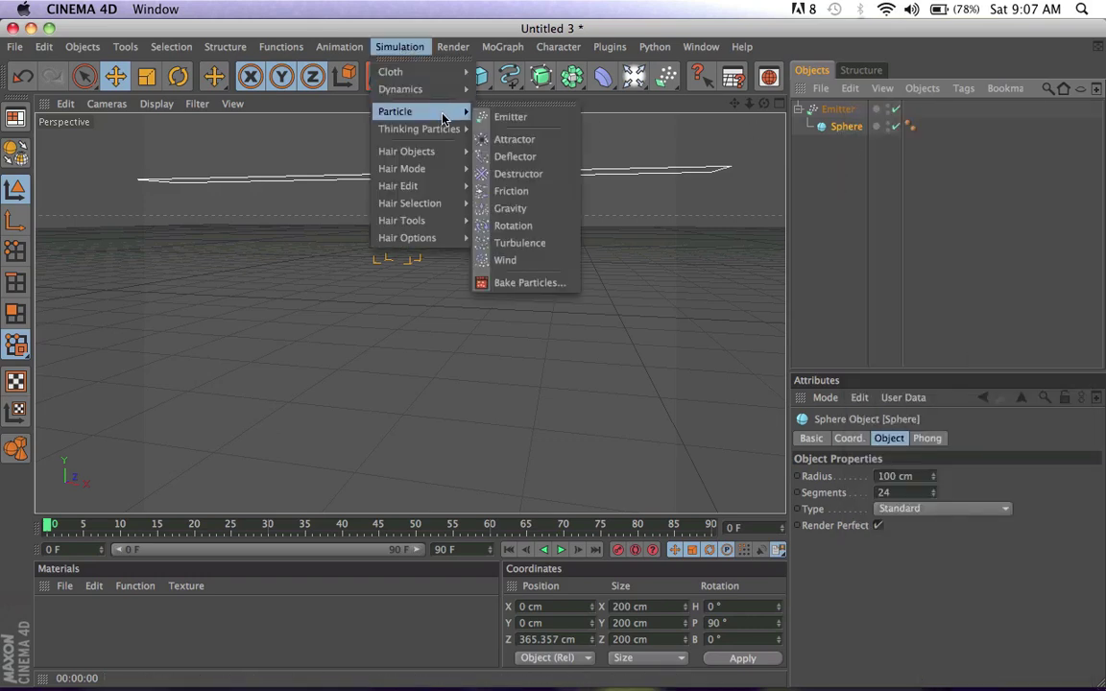
mouse_move(429, 94)
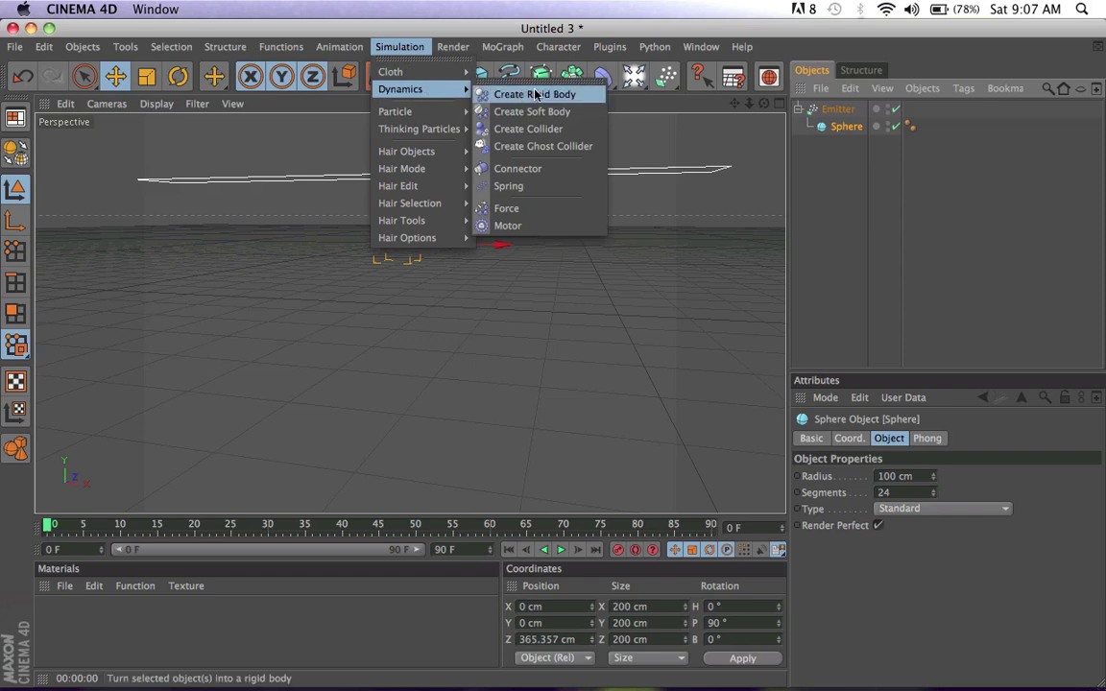
left_click(566, 98)
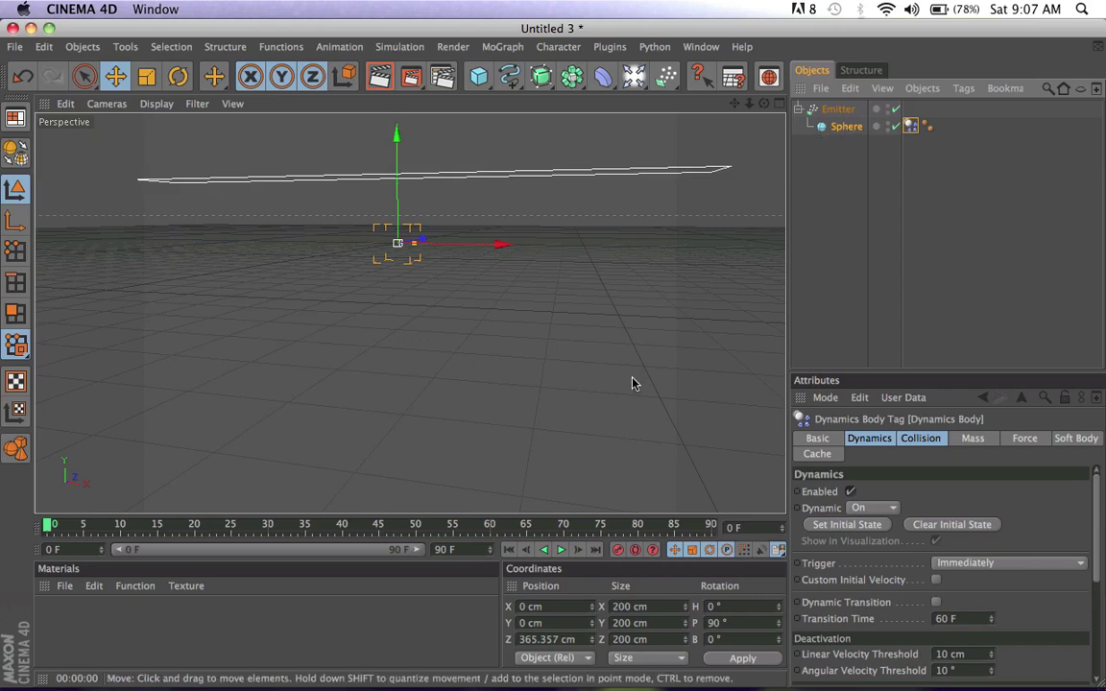
left_click(562, 549)
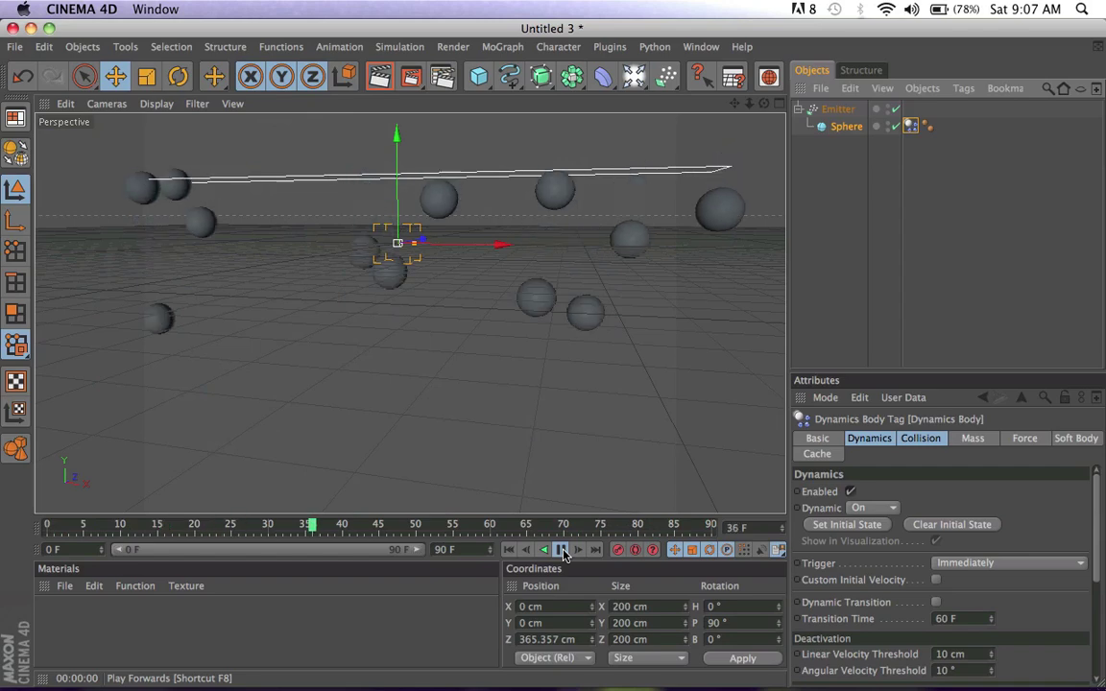
left_click(509, 550)
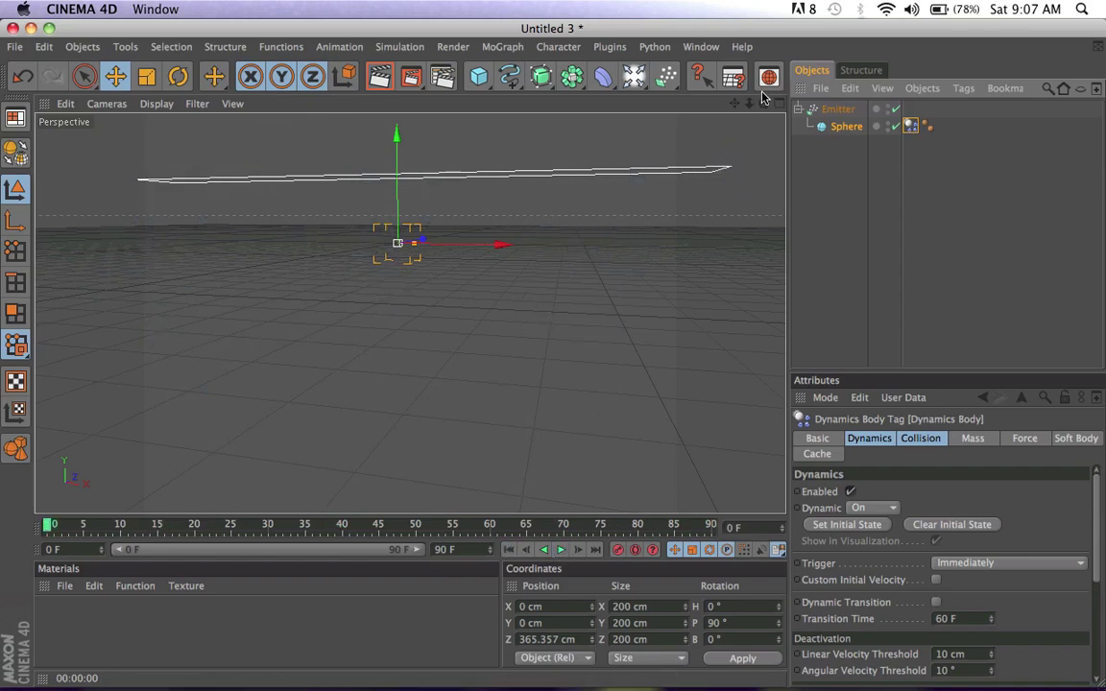
Add a cylinder primitive to the scene and rotate it to a pitch of 90° so it lies along the Z axis.
mouse_move(764, 102)
left_mouse_down()
mouse_move(753, 112)
mouse_move(780, 86)
mouse_move(763, 107)
left_mouse_up()
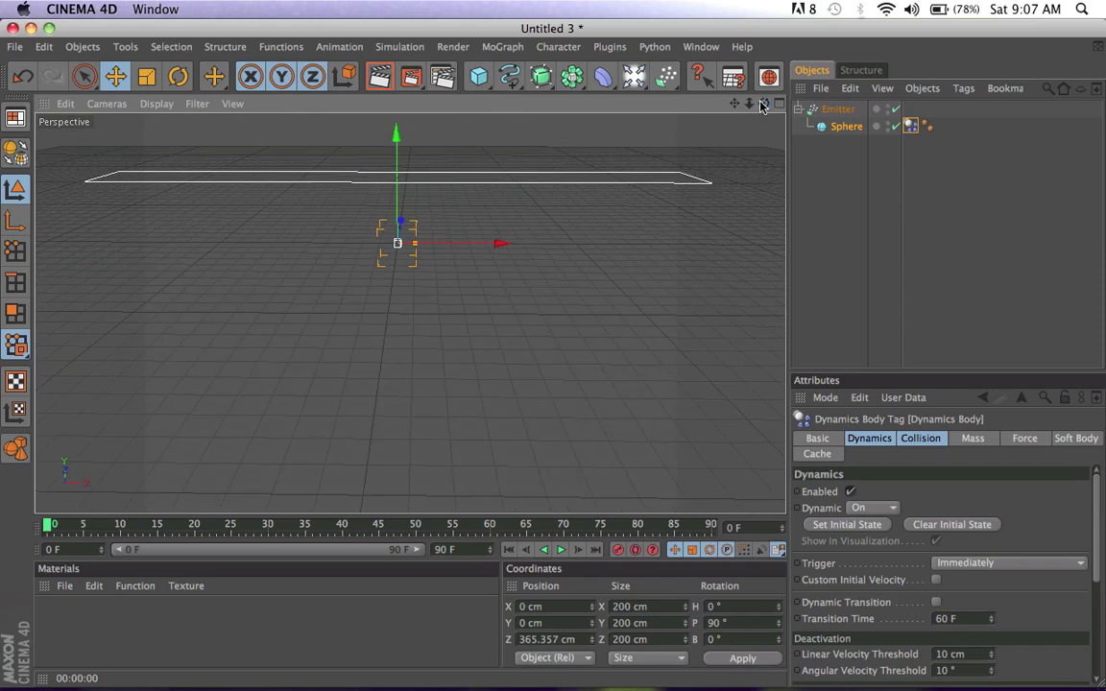
left_click(479, 77)
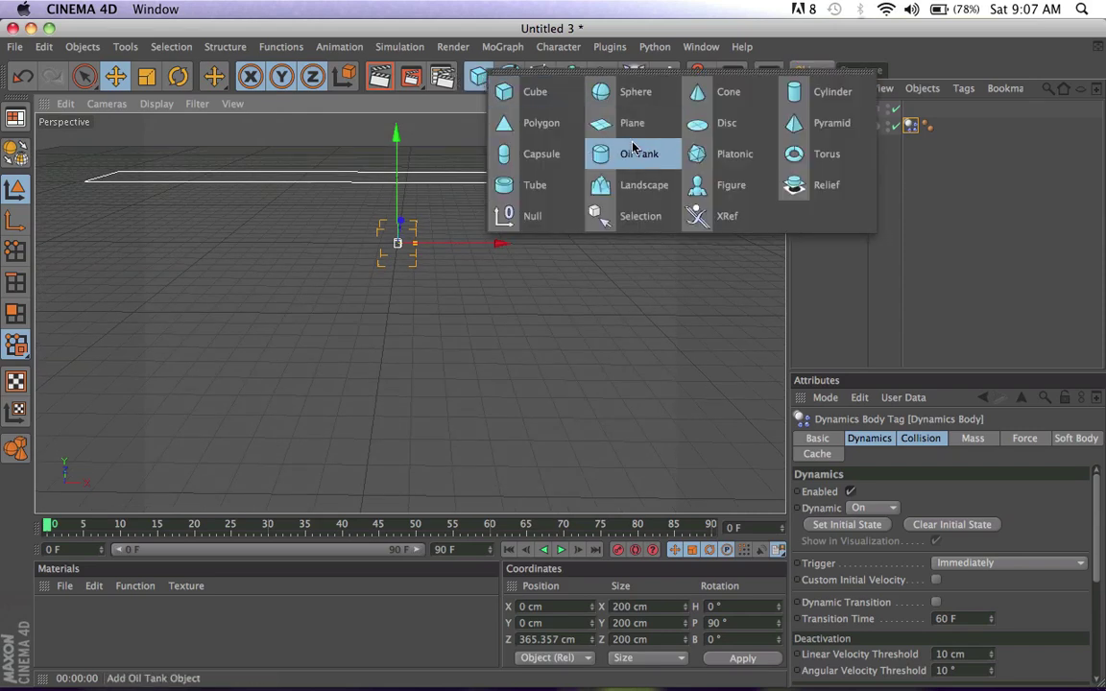
left_click(797, 92)
key("r")
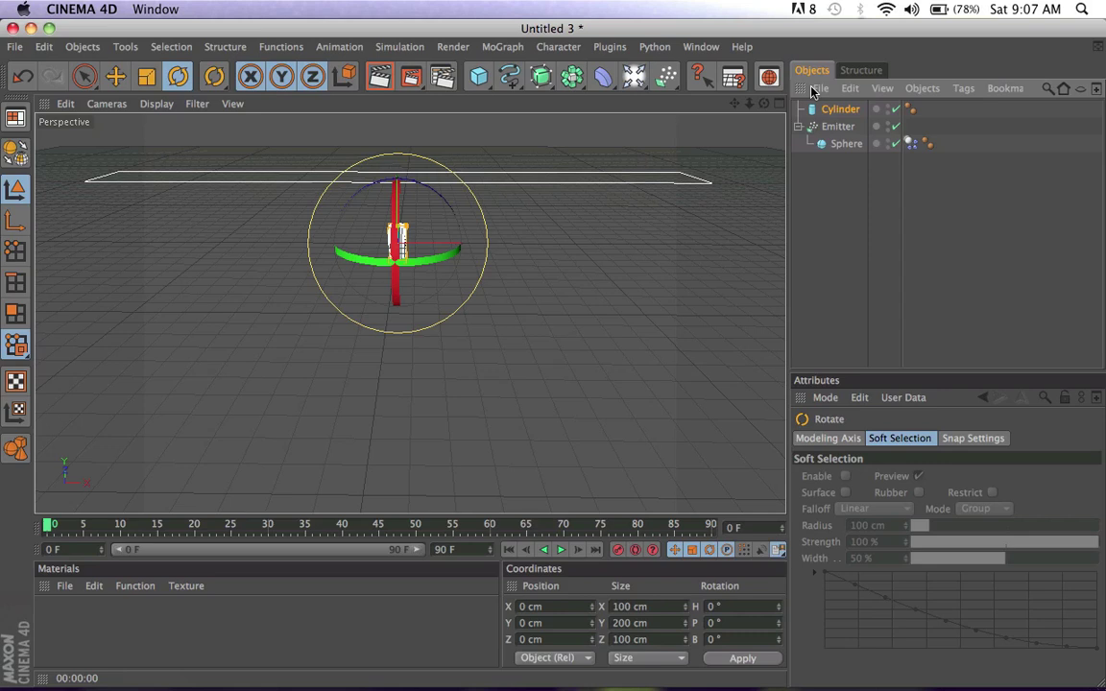
left_click_drag(394, 198, 400, 277)
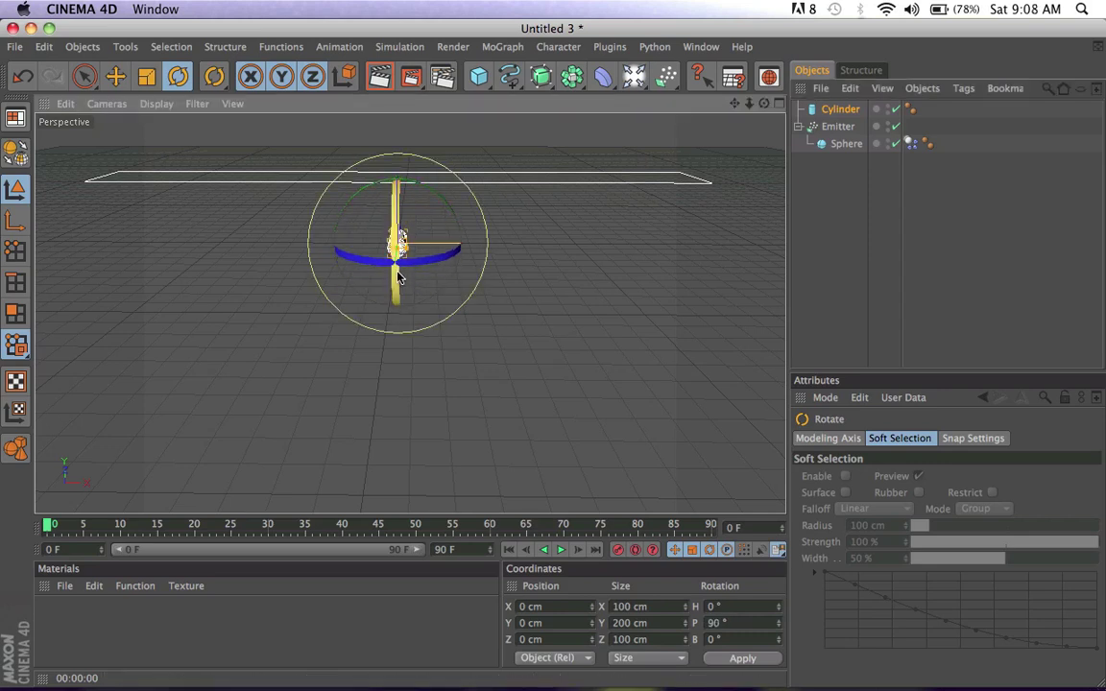
Lengthen the cylinder to about 1143 cm in the top view of the four-view layout.
key("e")
left_click(775, 103)
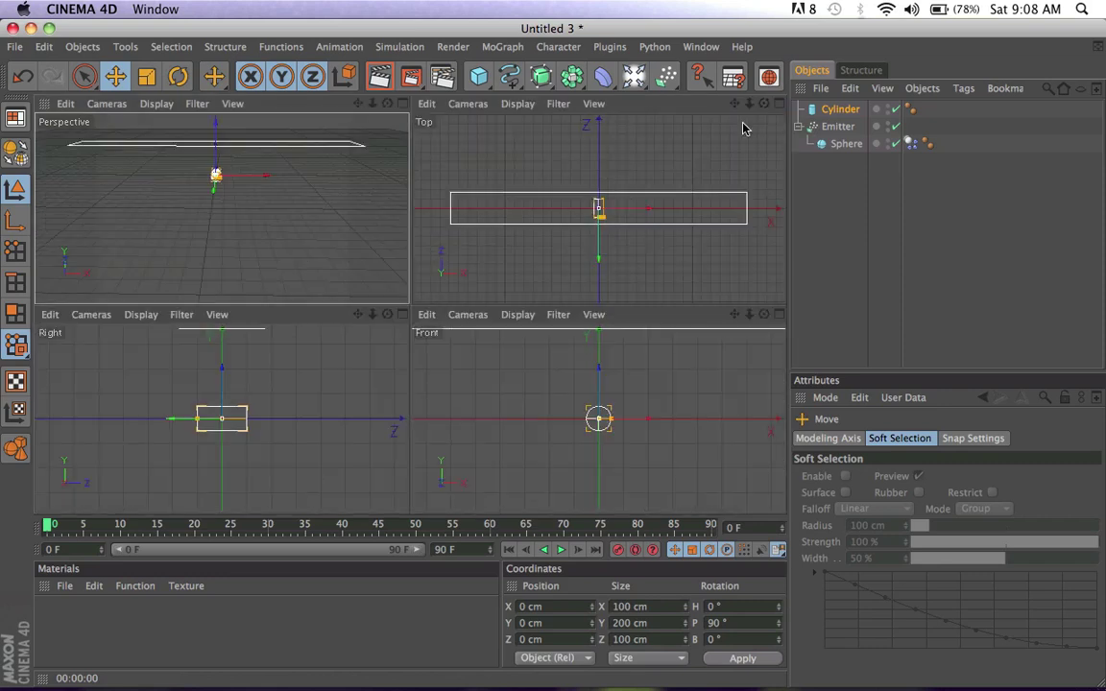
left_click(600, 211)
left_click_drag(599, 213, 599, 224)
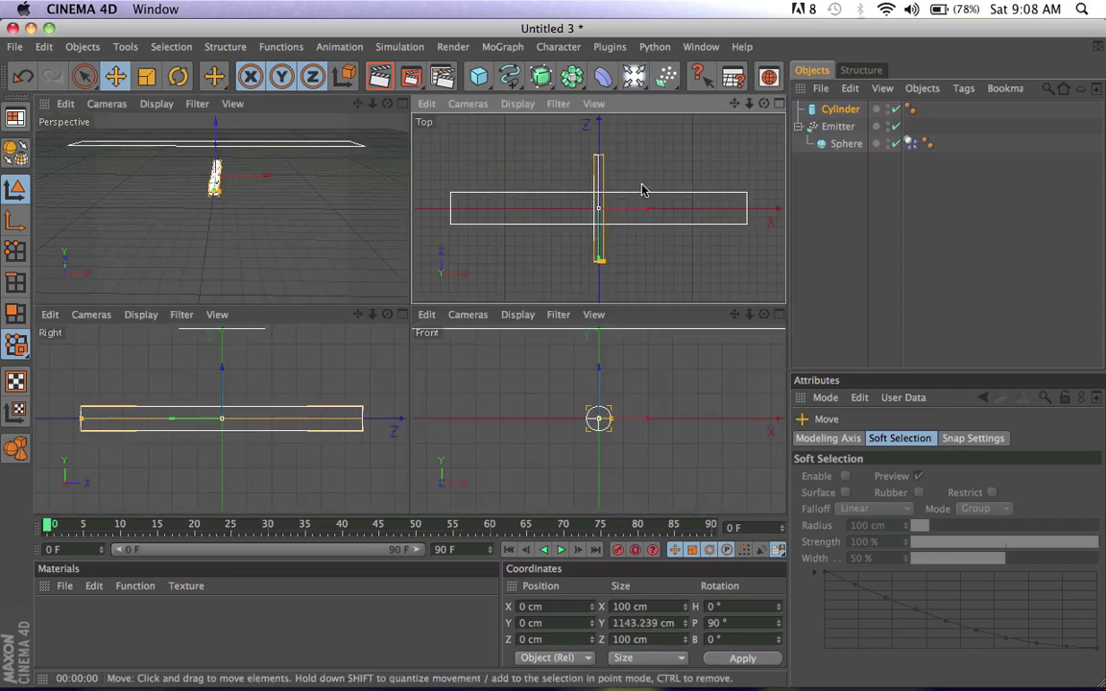
Add a MoGraph Cloner, make the cylinder its child, and set the cloner's mode to Grid Array.
left_click(497, 48)
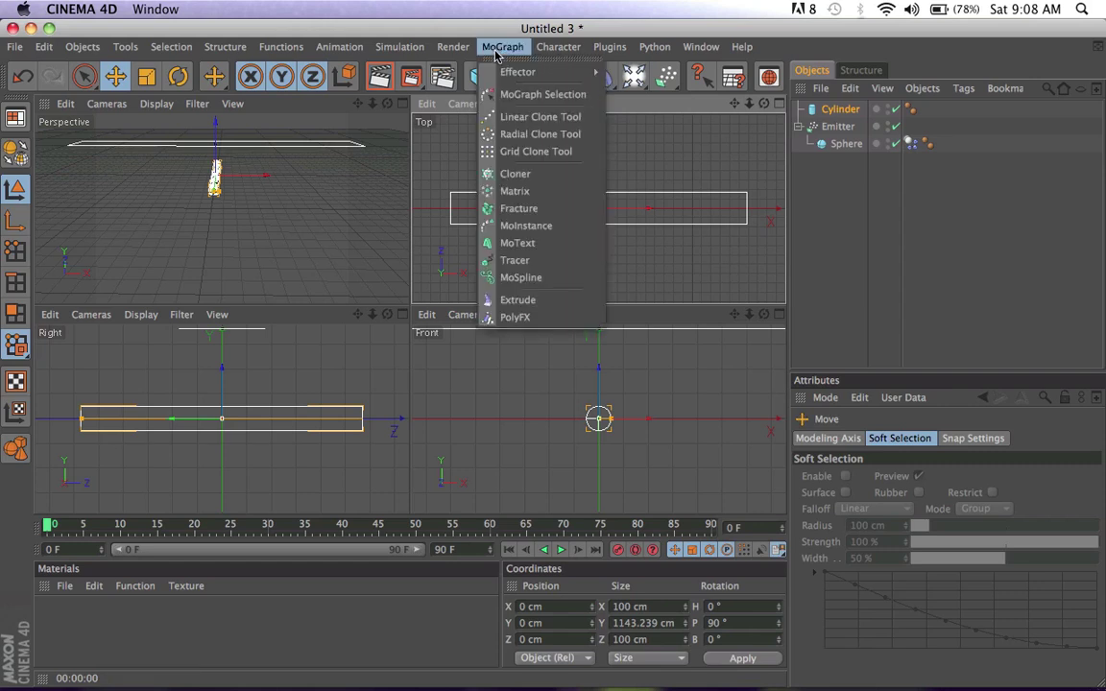
left_click(514, 174)
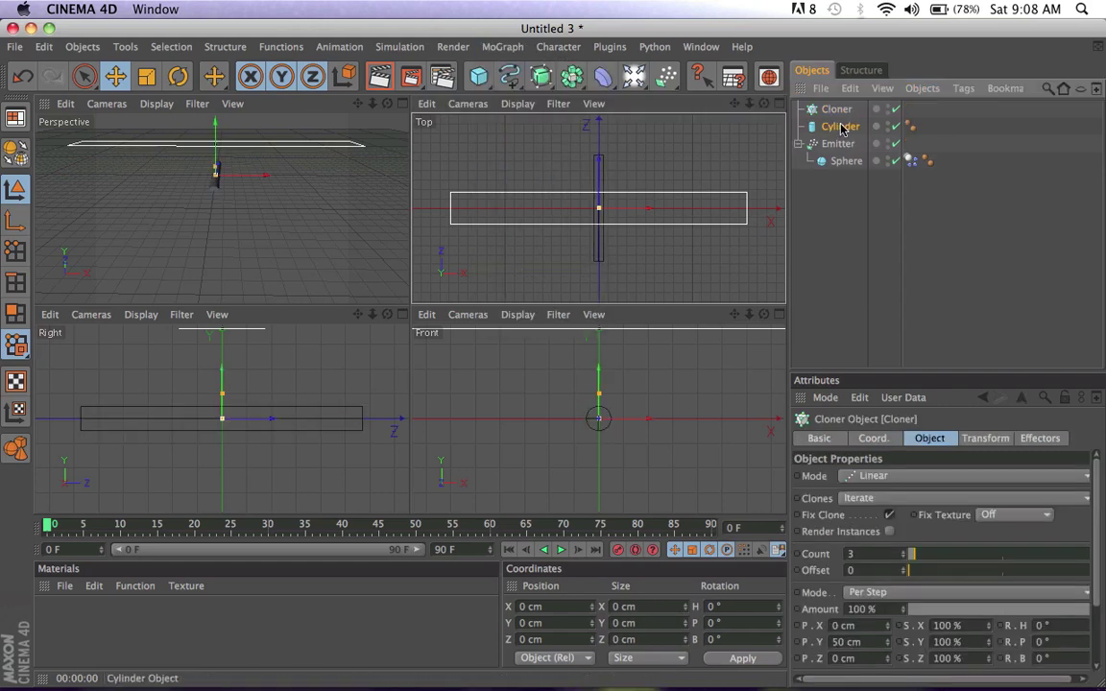
left_click_drag(842, 129, 832, 113)
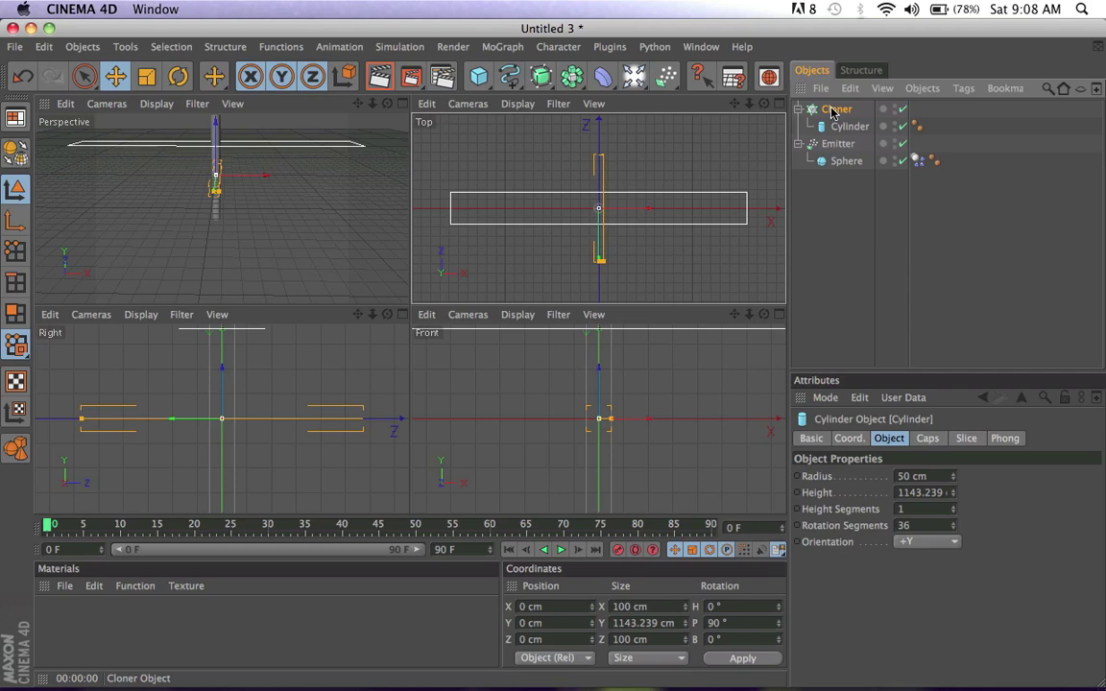
left_click(832, 111)
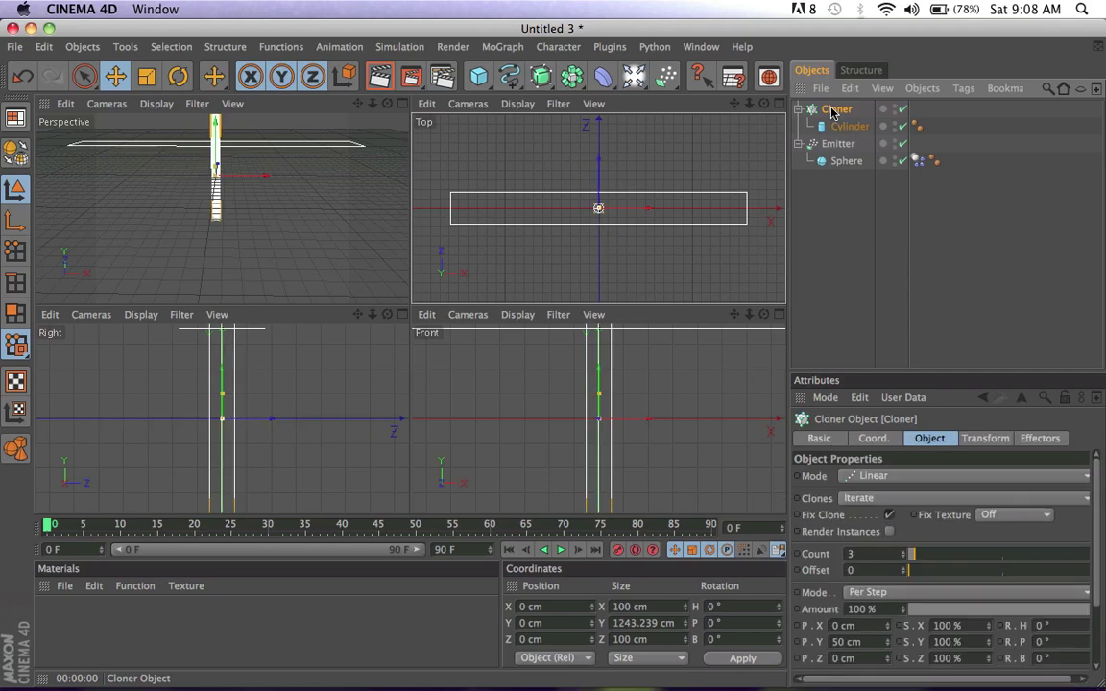
left_click(876, 476)
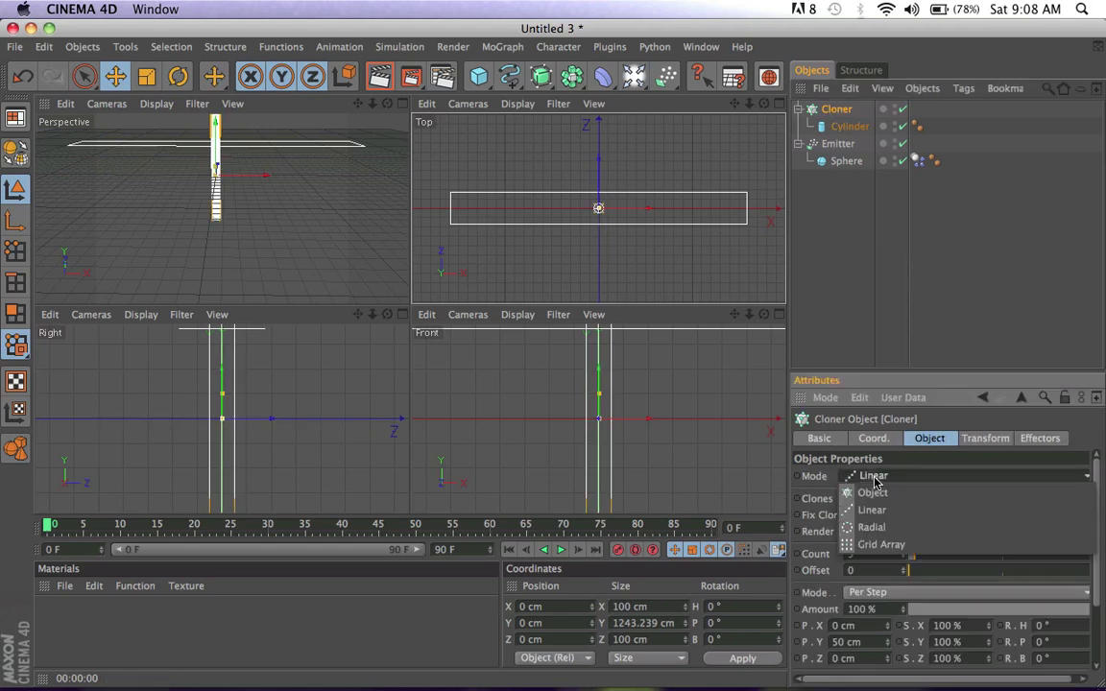
left_click(898, 544)
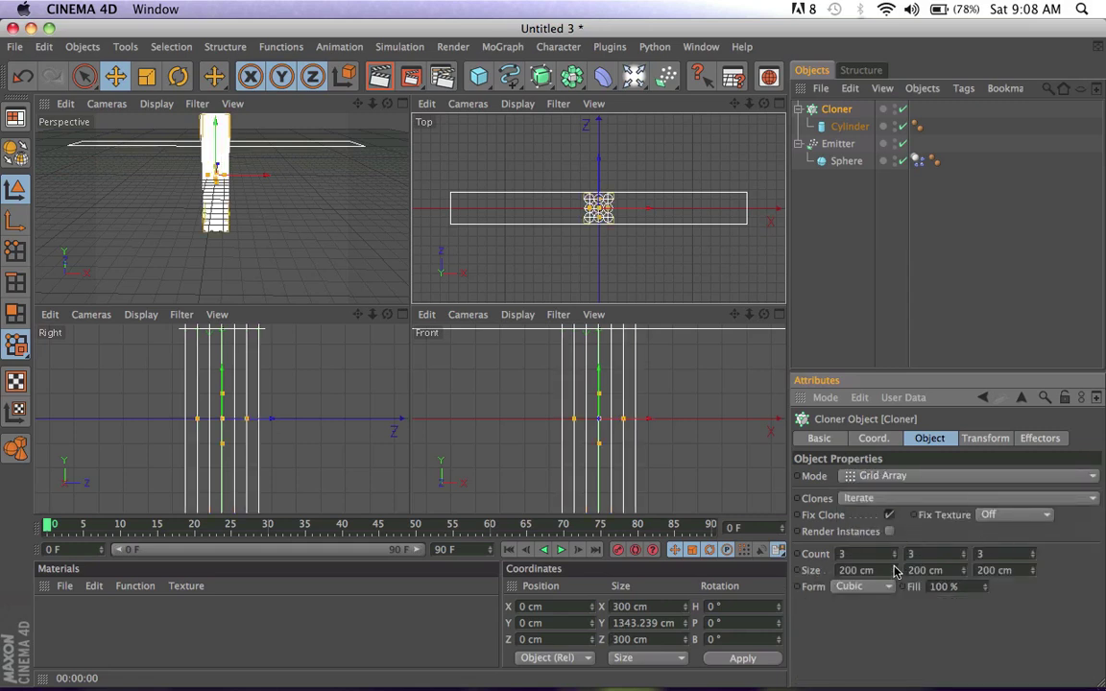
Set the cloner's vertical count to 1 and enlarge the grid size to about 723 × 612 × 571 cm.
mouse_move(894, 571)
left_mouse_down()
mouse_move(1022, 571)
mouse_move(972, 553)
left_mouse_up()
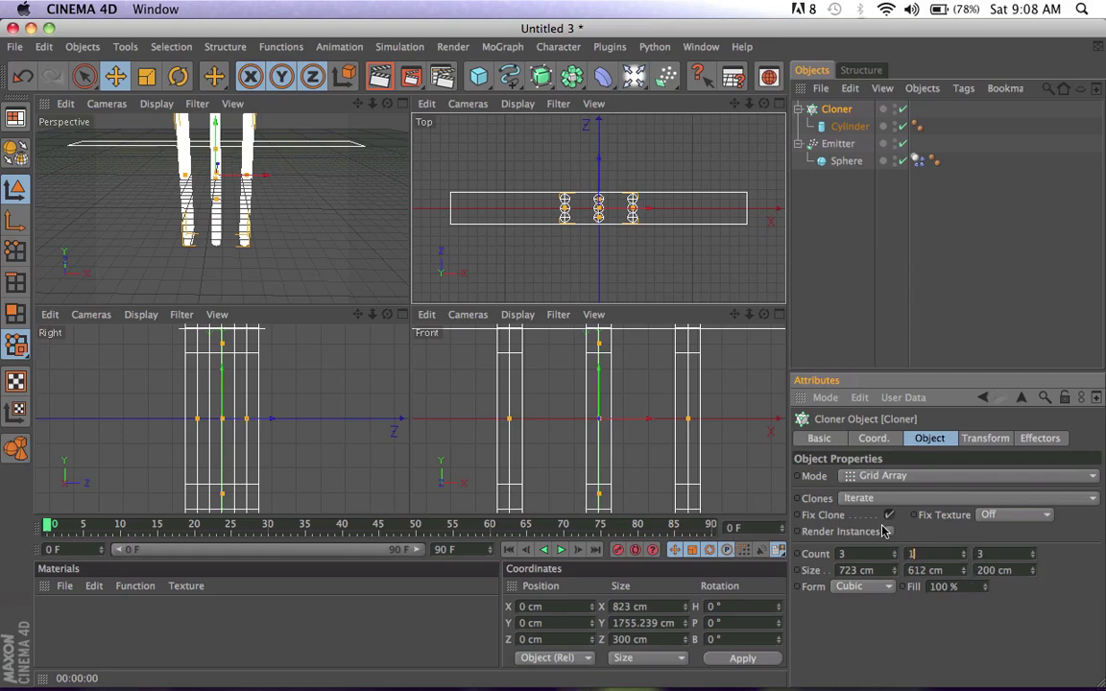
key("Return")
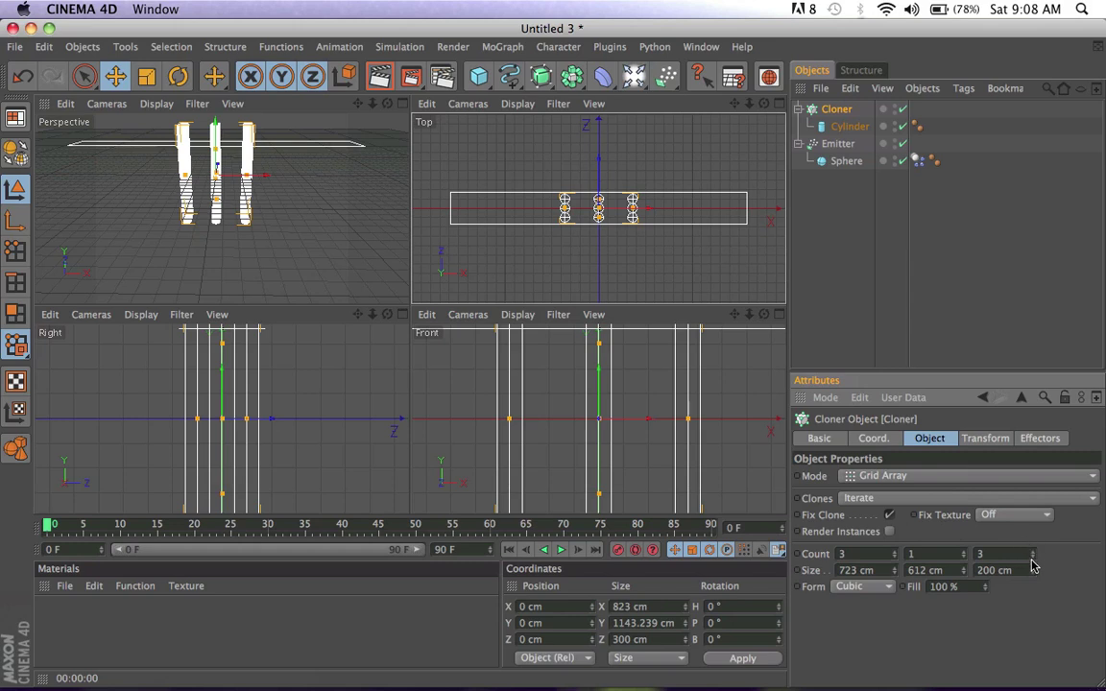
left_click_drag(1033, 570, 1035, 540)
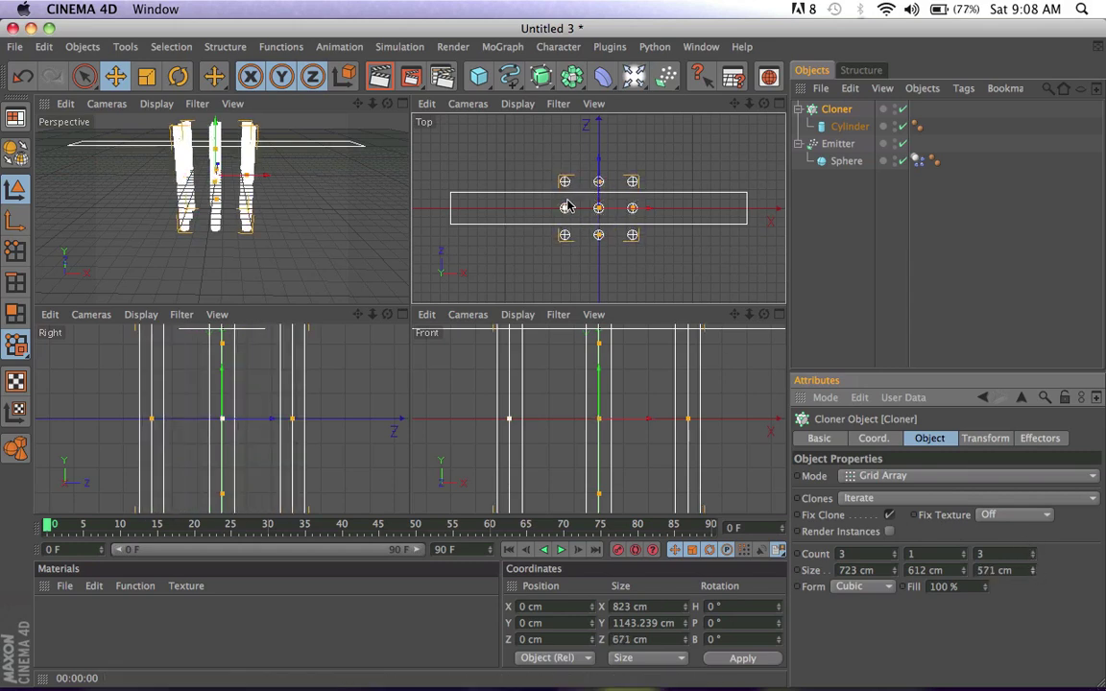
Rotate the cloner to a pitch of 90° so its cylinders lie horizontally beneath the emitter.
left_click(849, 111)
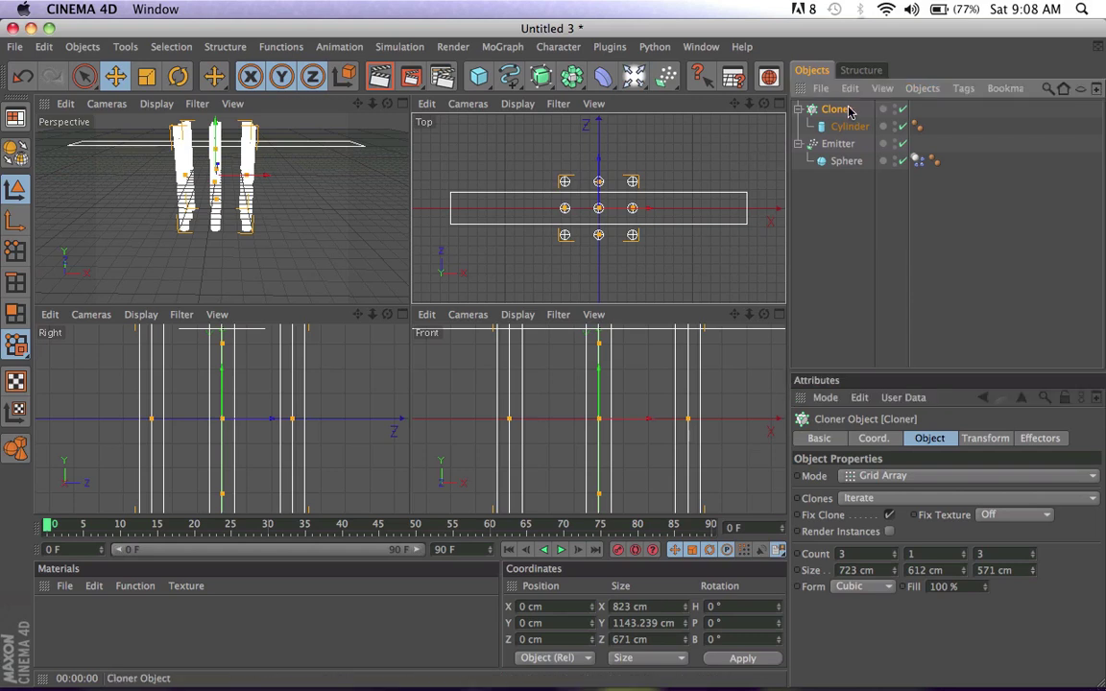
key("r")
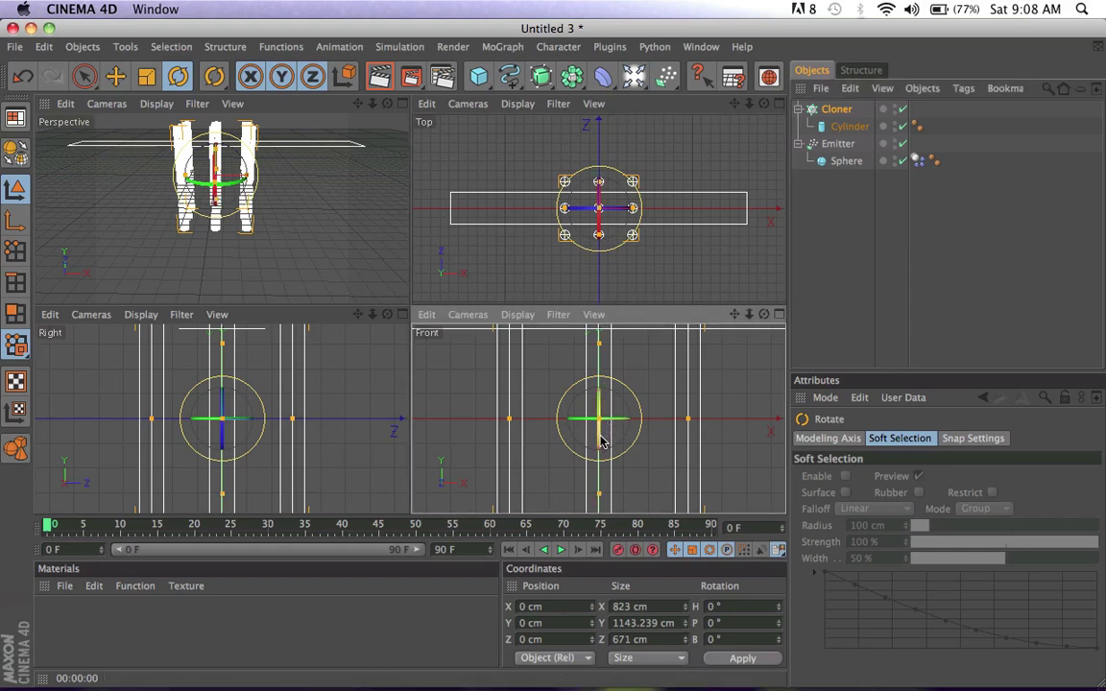
left_click_drag(600, 408, 606, 472)
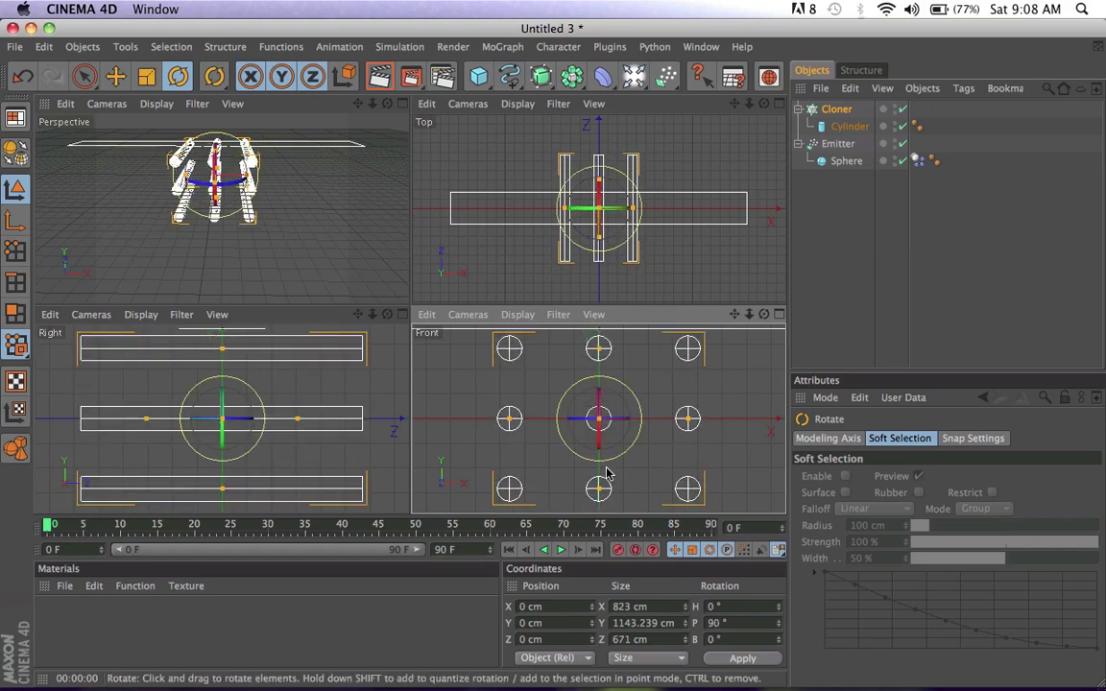
Lower the cloner to a Y position of about -344 cm and widen its grid to about 2944 cm in X.
key("e")
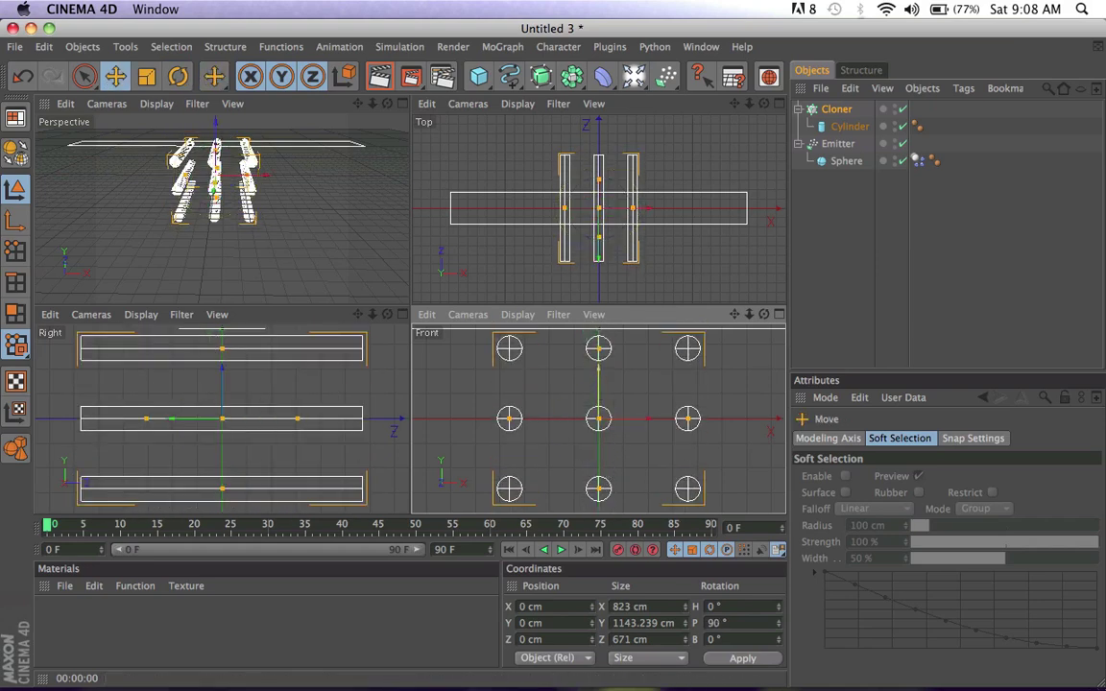
left_click_drag(599, 384, 599, 469)
left_click_drag(750, 315, 735, 317)
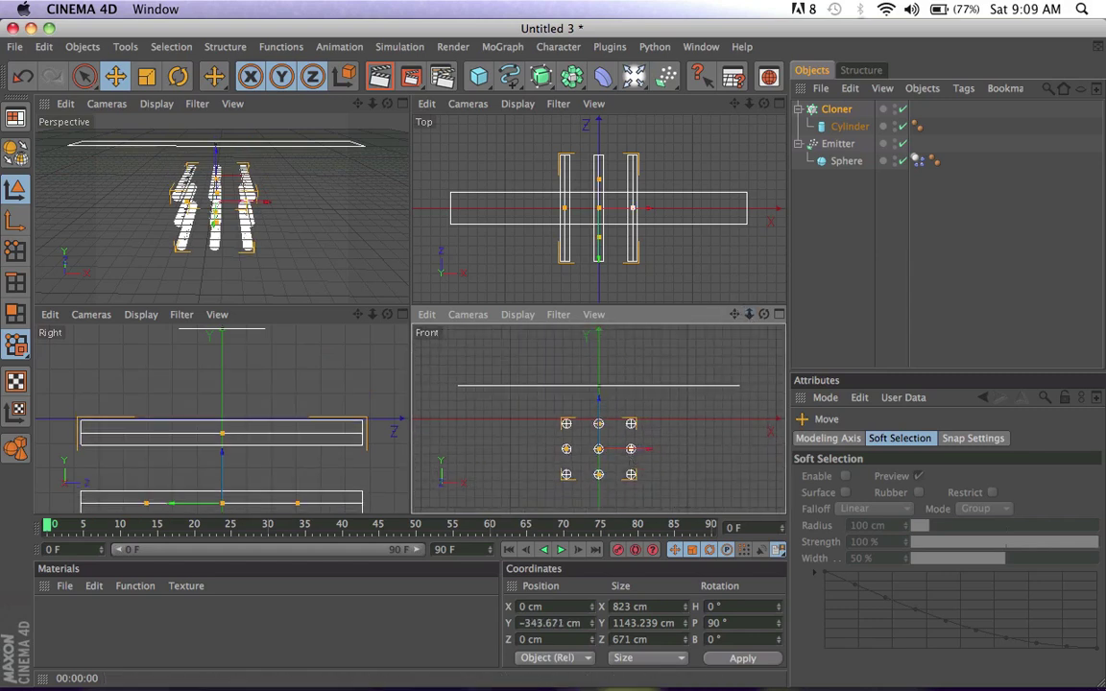
left_click_drag(631, 450, 730, 449)
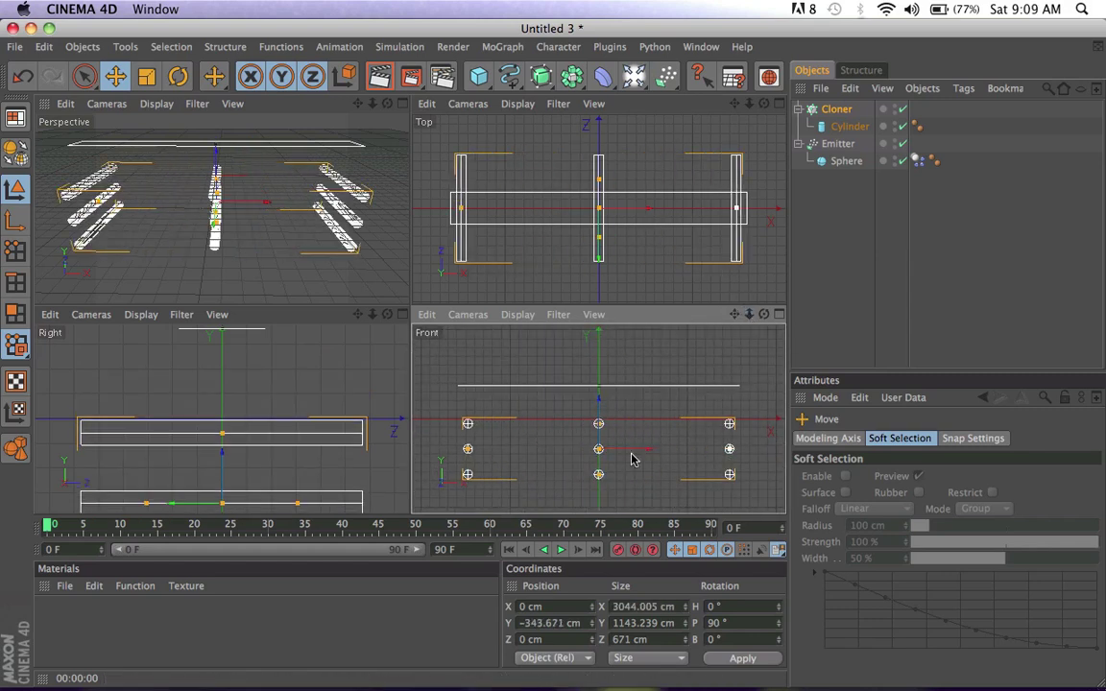
Increase the cloner's X count to 8 columns of cylinders.
left_click(837, 109)
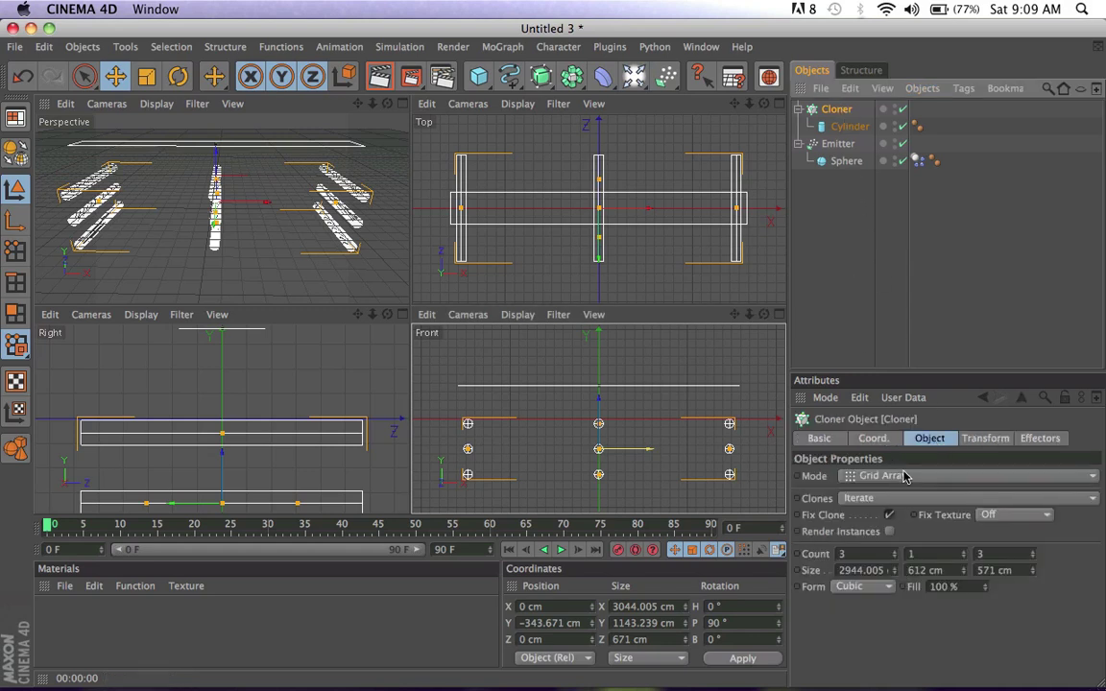
left_click(895, 553)
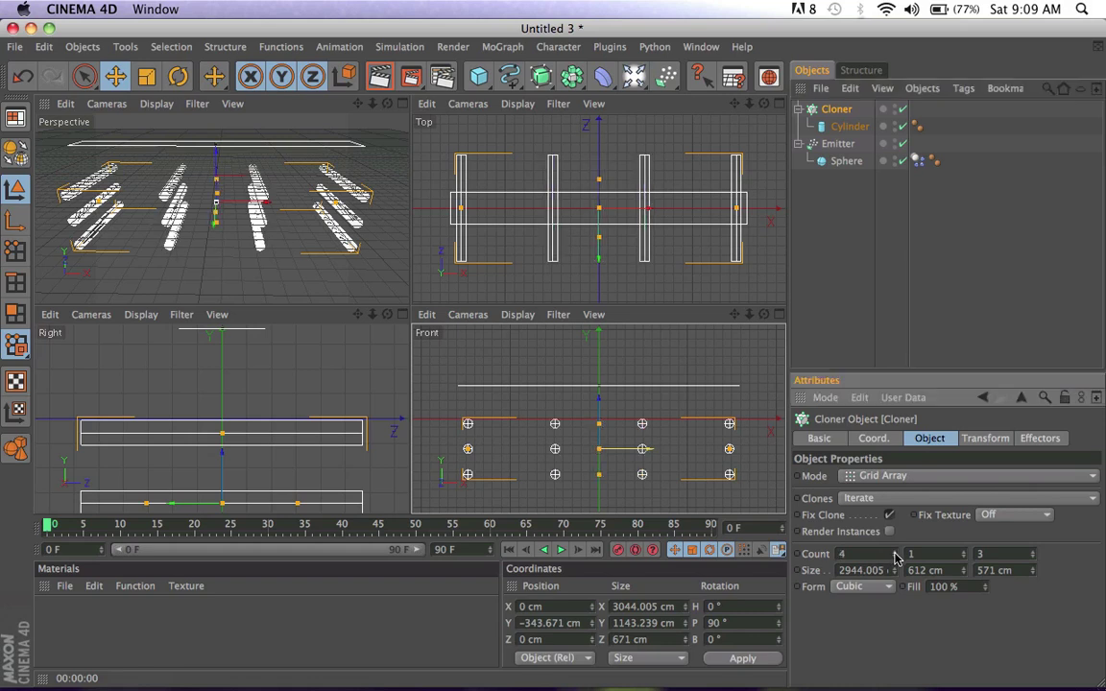
left_click(895, 554)
left_click(895, 554)
left_click(895, 554)
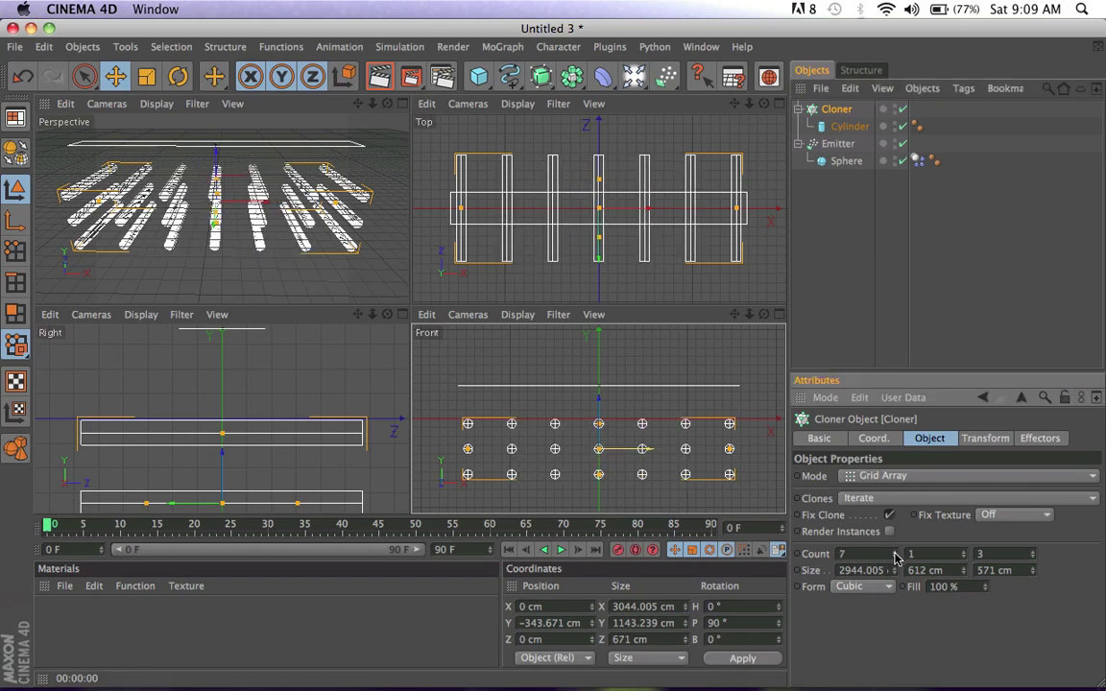
left_click(895, 554)
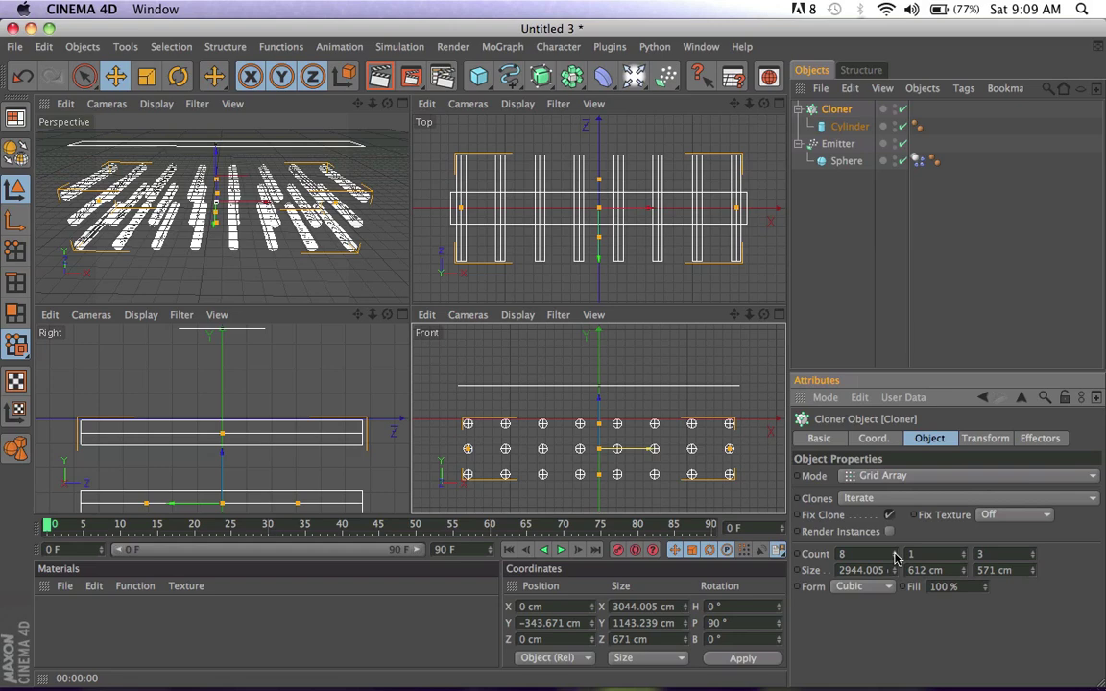
Maximize the perspective view, convert the cloner into editable objects, and expand its list of cylinders.
left_click(402, 103)
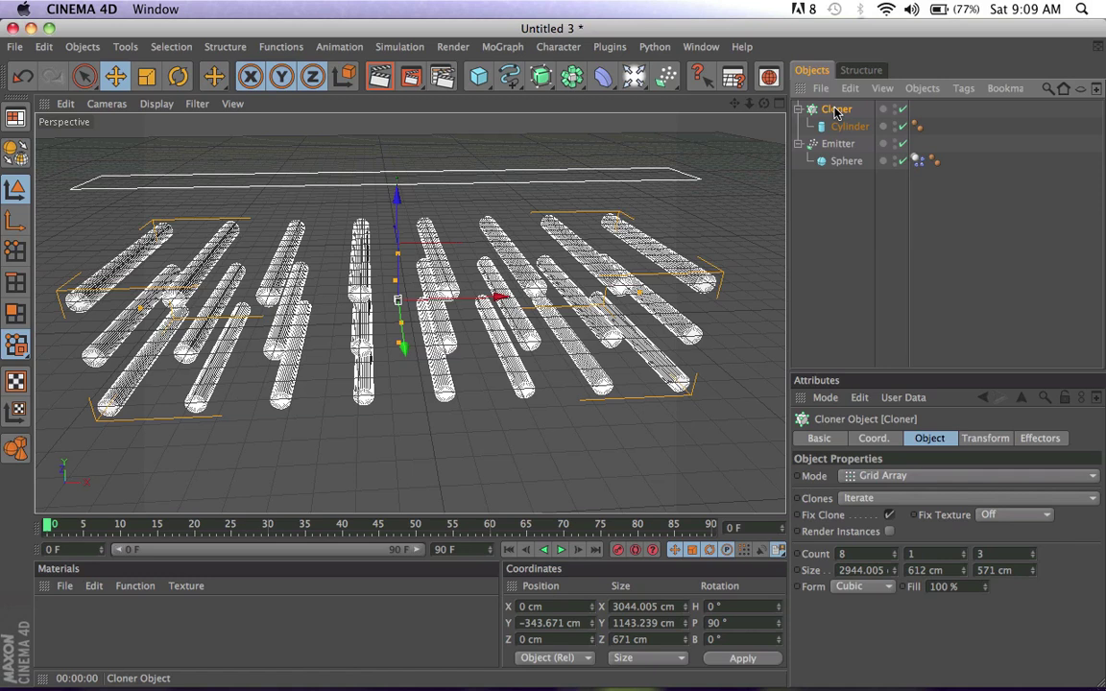
key("c")
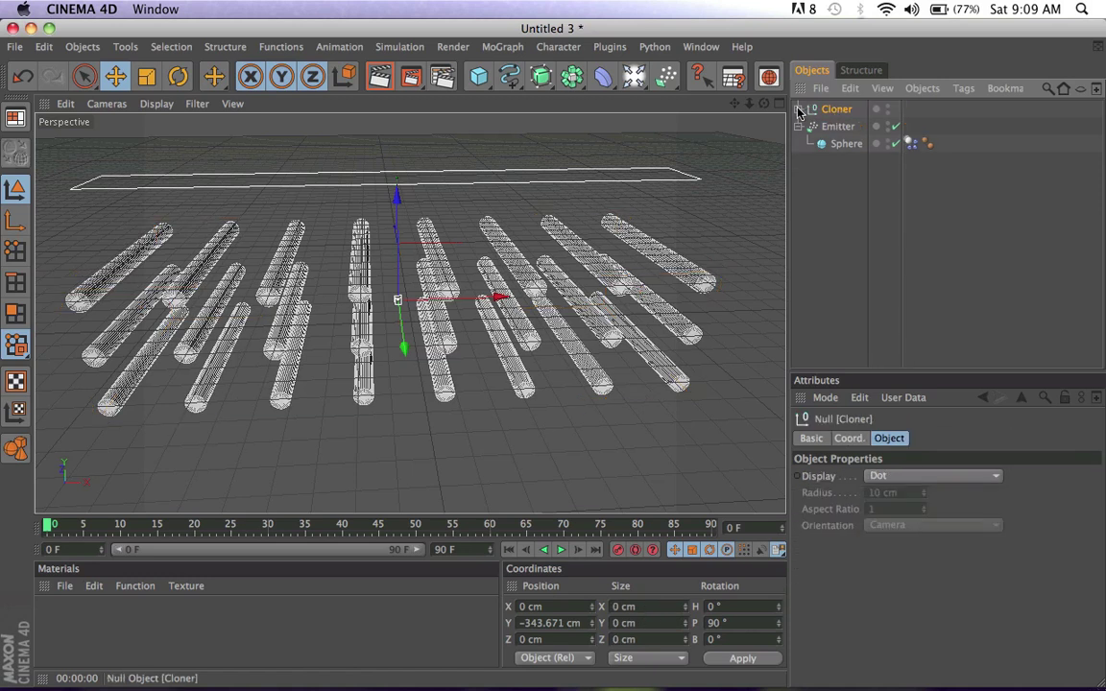
left_click(798, 110)
scroll(991, 154, "down", 5)
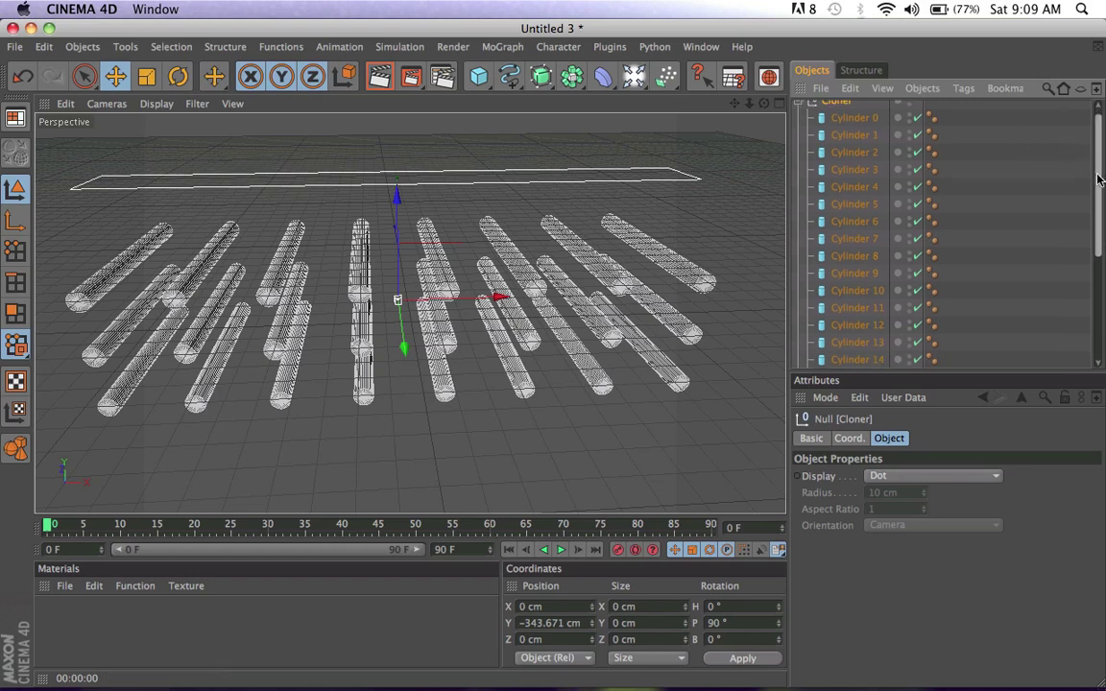
left_click_drag(1098, 268, 1103, 165)
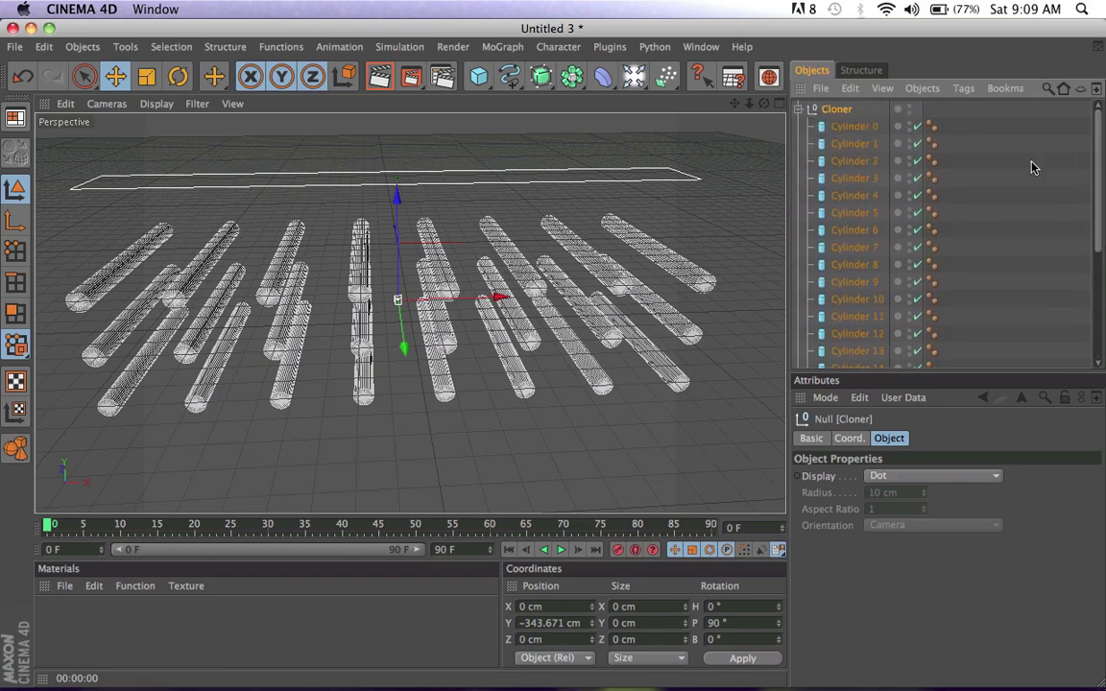
Select all the cylinders from Cylinder 0 through Cylinder 23 and turn them into dynamics colliders.
left_click(850, 127)
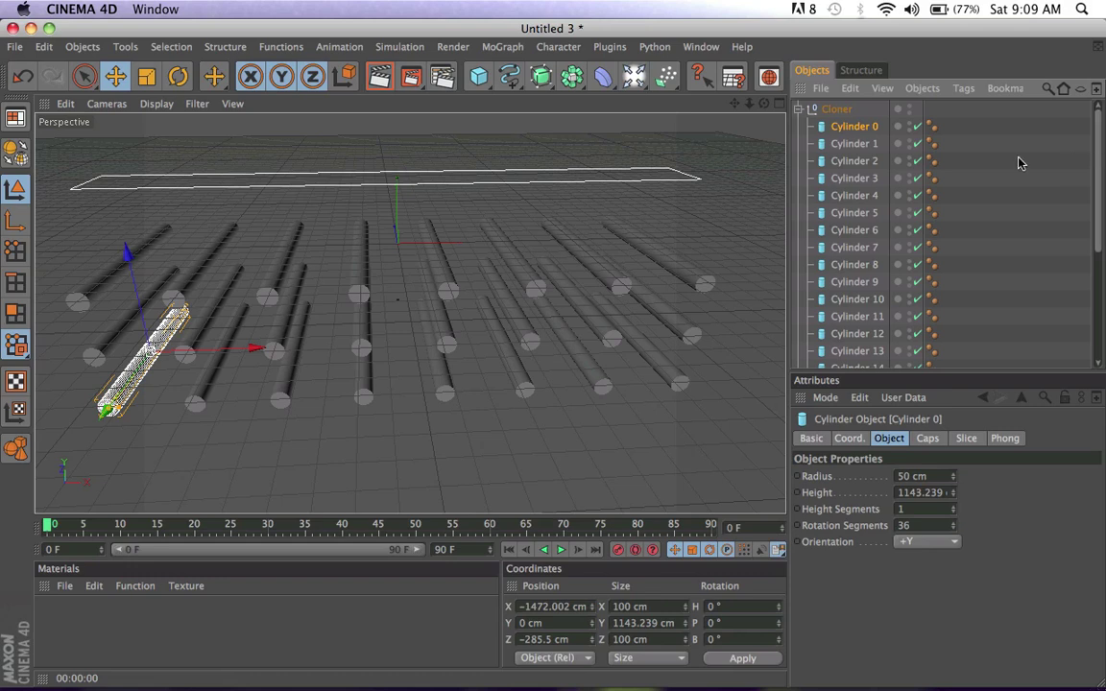
left_click_drag(1100, 207, 1103, 341)
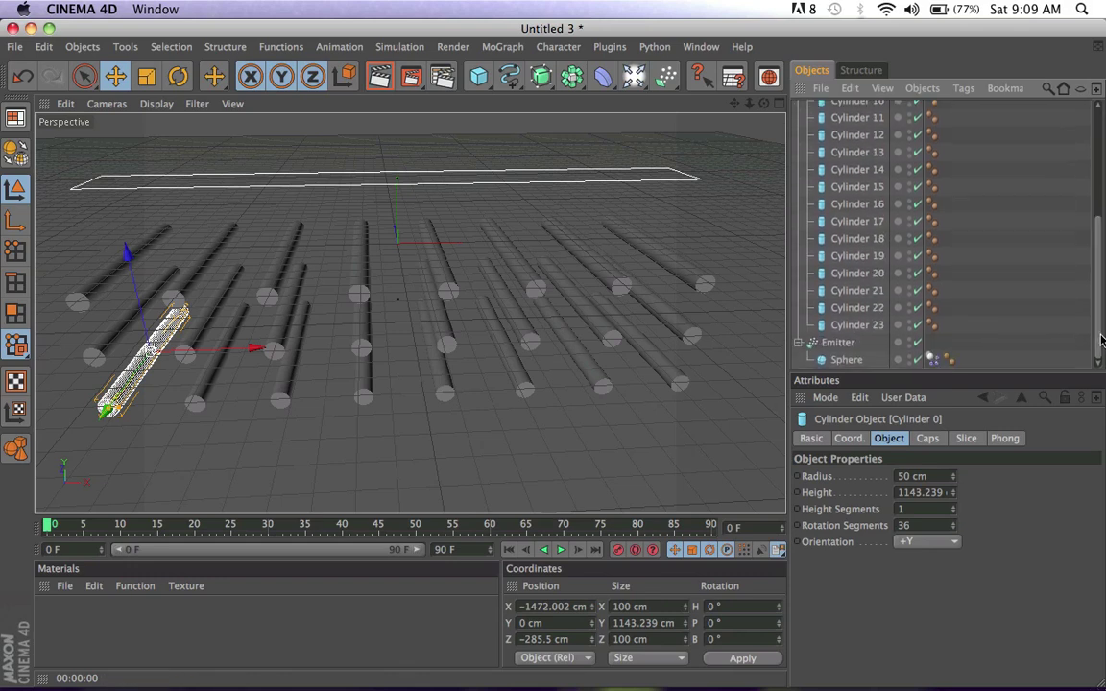
left_click(854, 327, "shift")
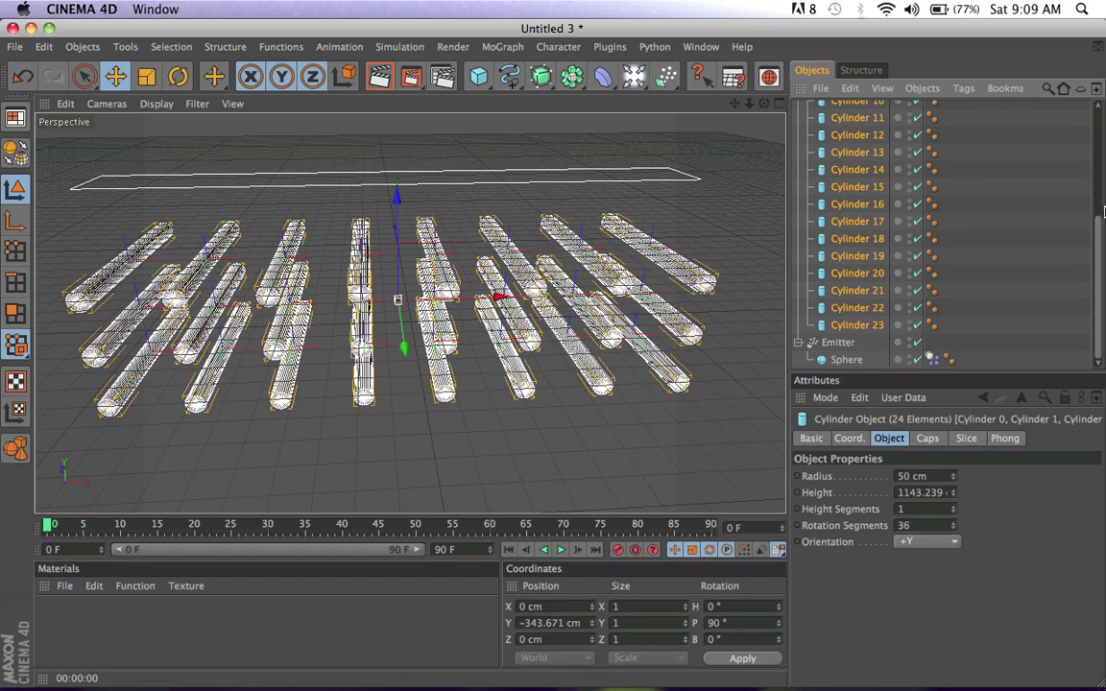
left_click_drag(1102, 227, 1102, 106)
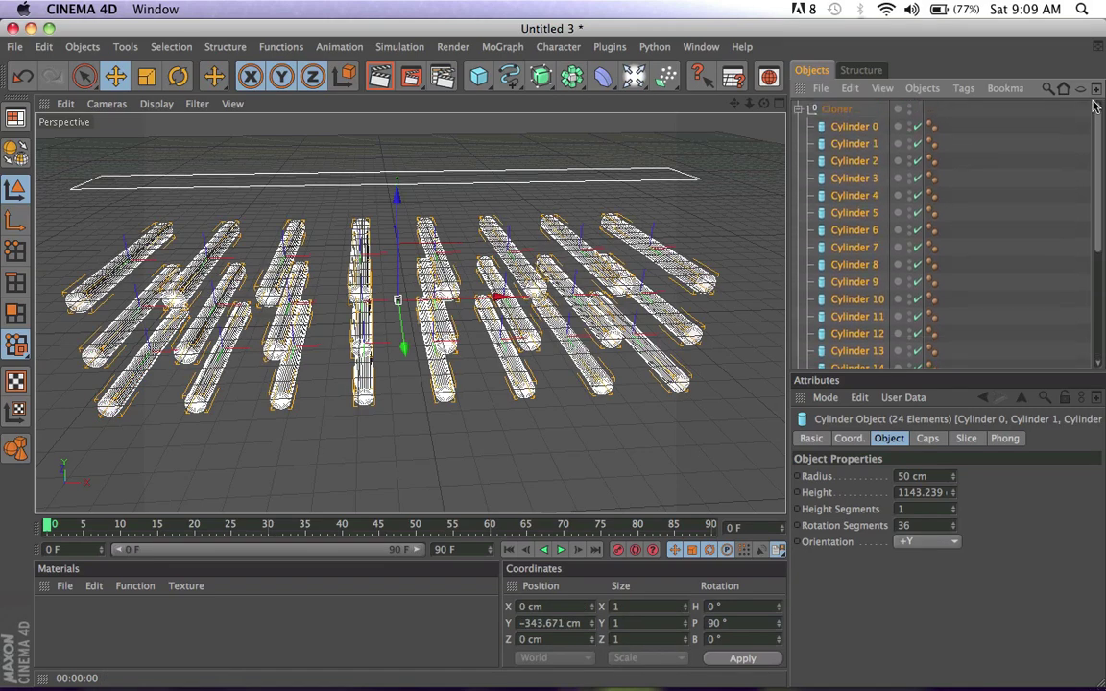
left_click(400, 47)
mouse_move(413, 88)
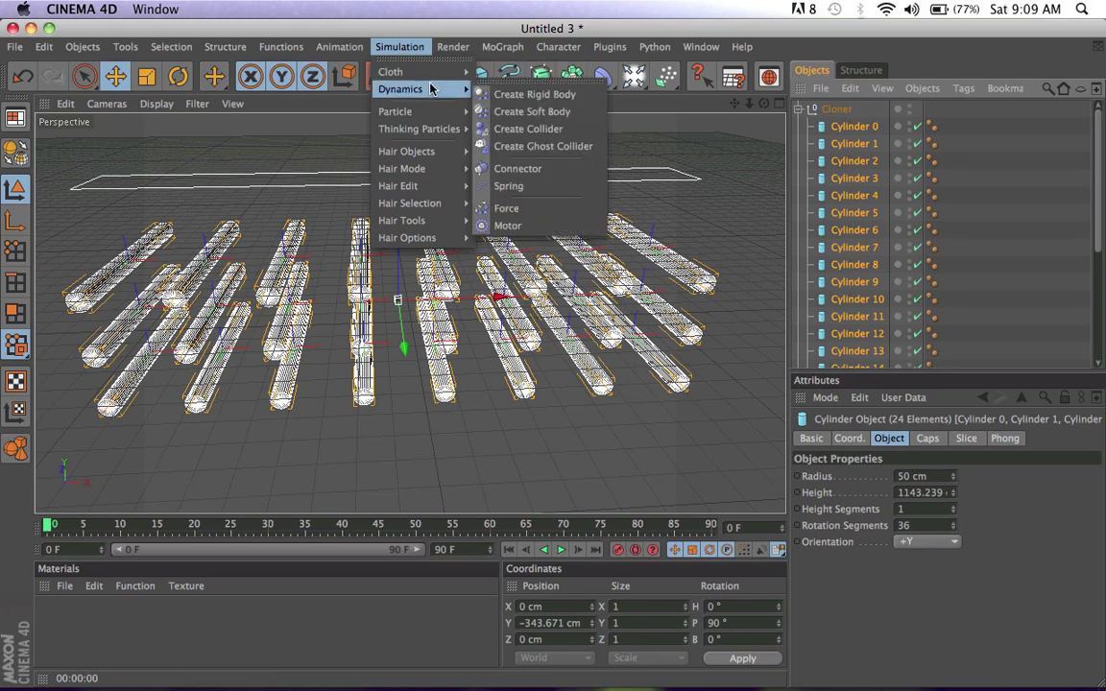
left_click(575, 130)
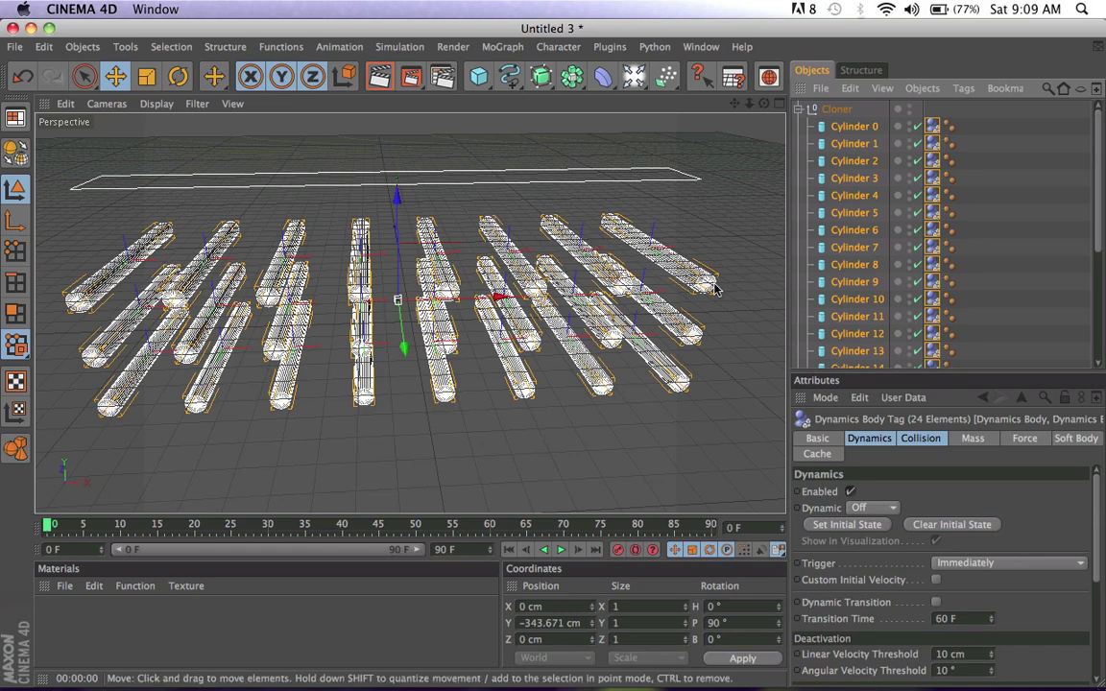
Deselect the cylinders, collapse the cloner's hierarchy, and play the simulation of spheres falling onto the cylinders.
left_click_drag(1101, 213, 1098, 133)
left_click(1026, 145)
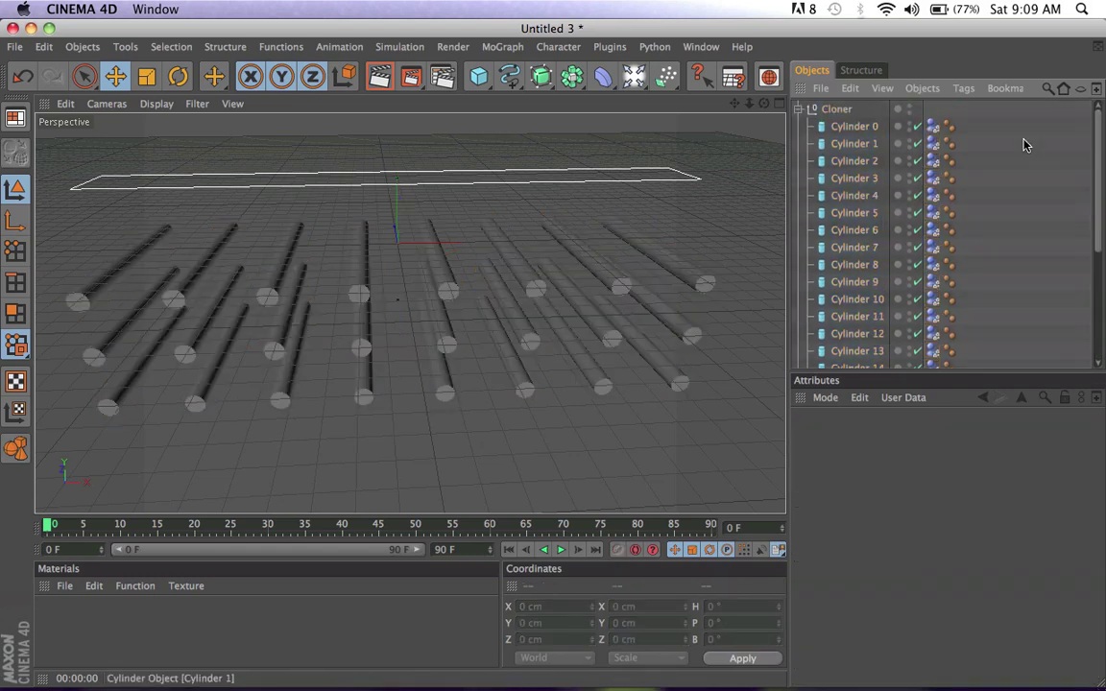
left_click(798, 110)
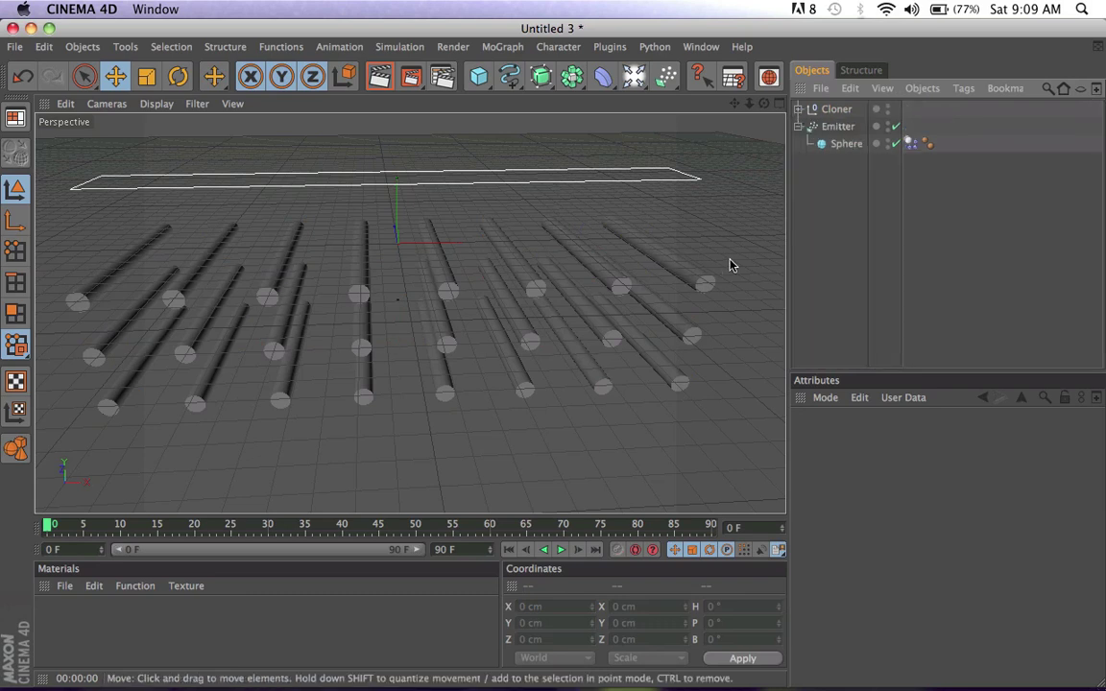
left_click(561, 552)
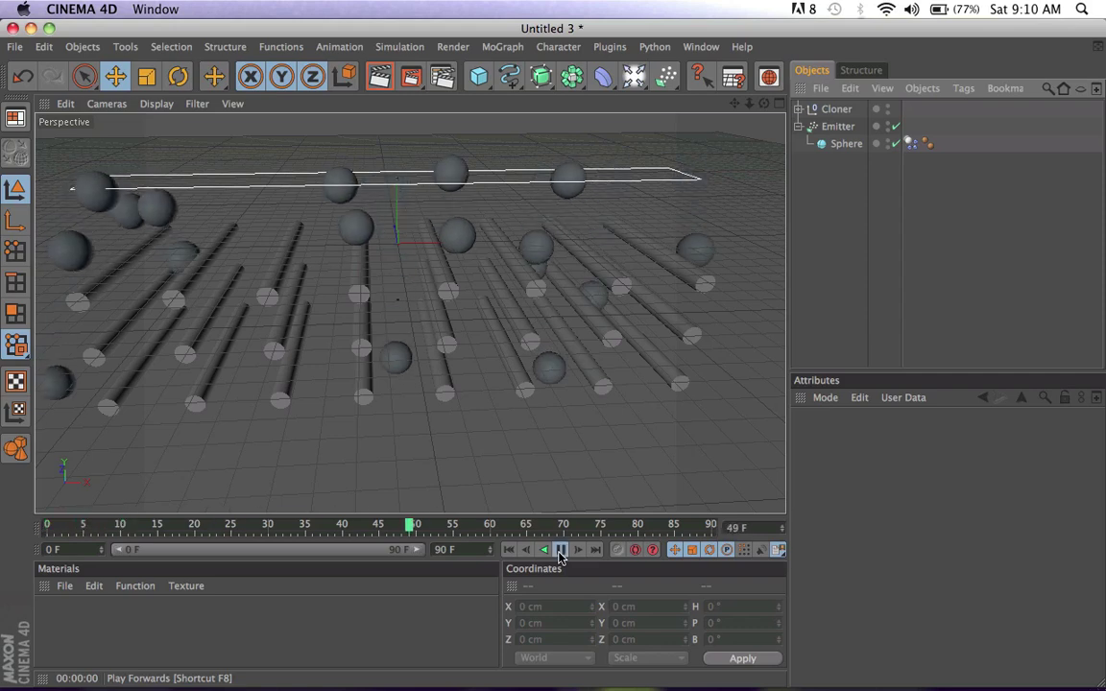
Set the animation's end to frame 5000 and extend the preview range to frame 3303, stopping playback when done.
left_click_drag(764, 102, 760, 62)
left_click_drag(458, 551, 374, 547)
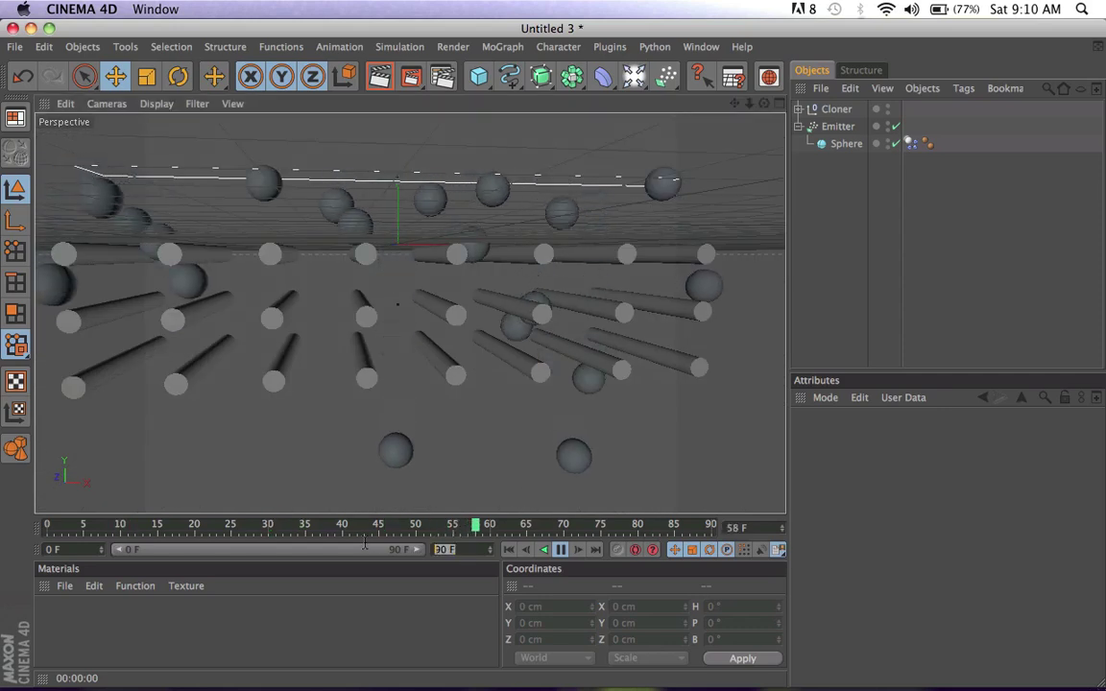
type("5000")
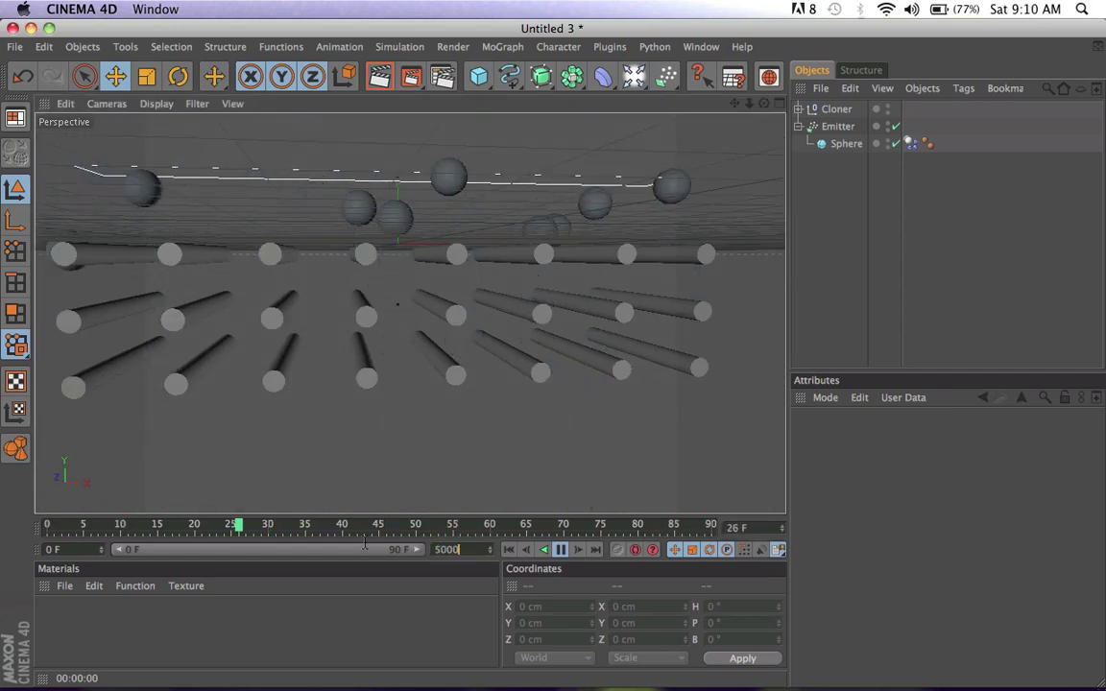
key("Return")
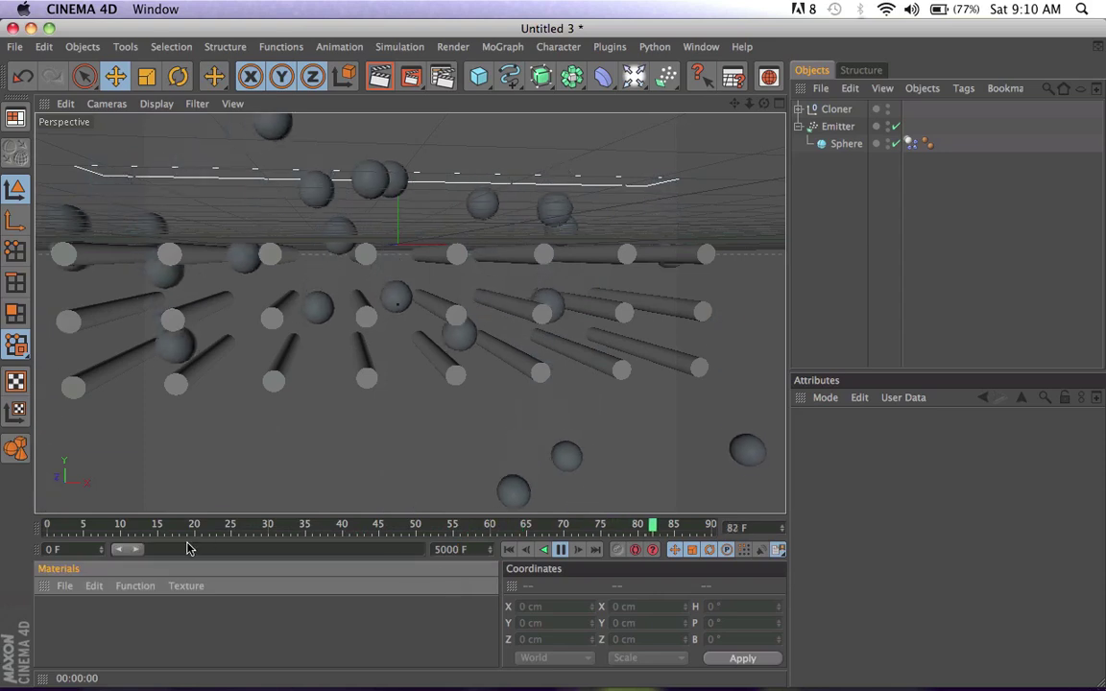
left_click_drag(136, 549, 325, 552)
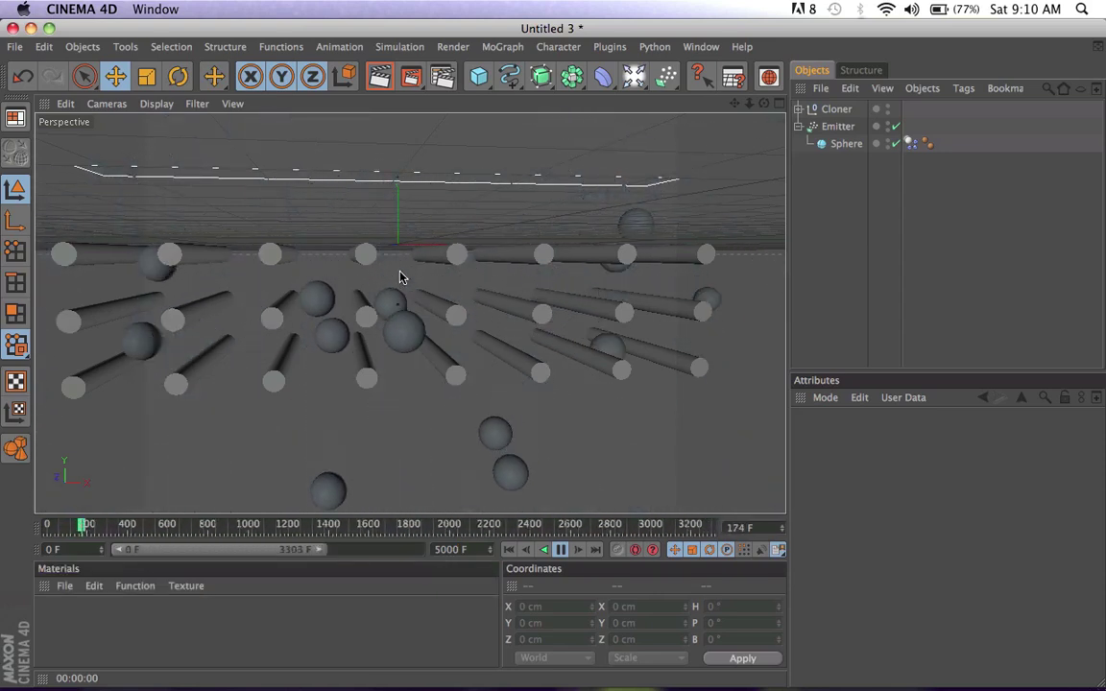
left_click(561, 549)
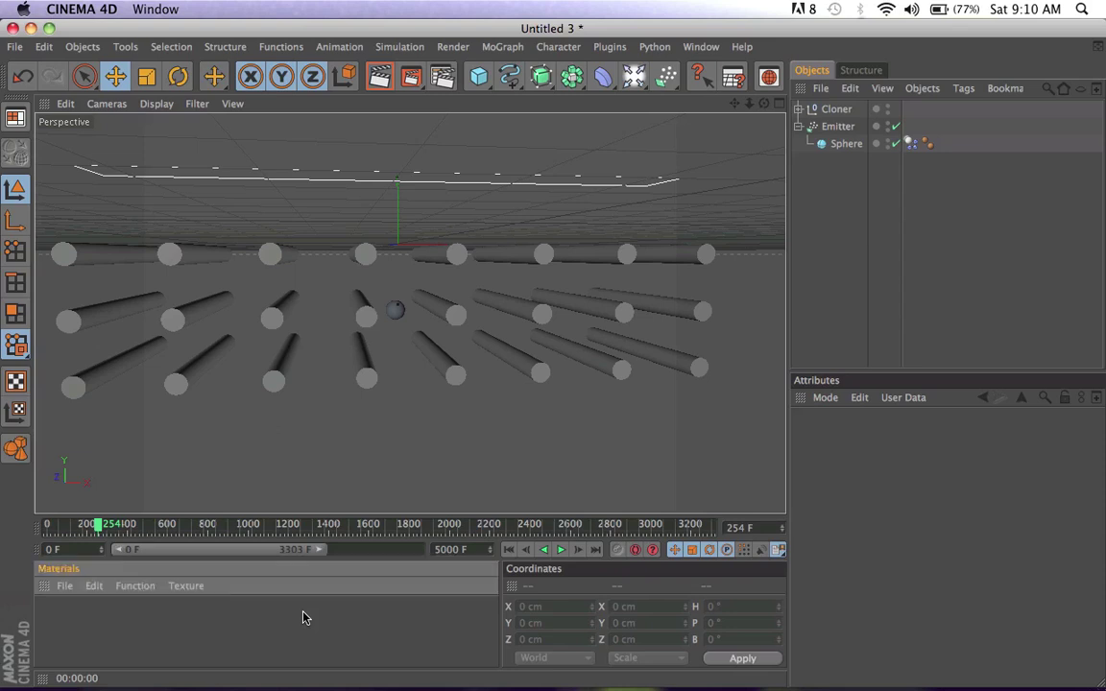
Create a new material and enable its Luminance channel with a bright turquoise color of RGB 0, 255, 216.
double_click(134, 622)
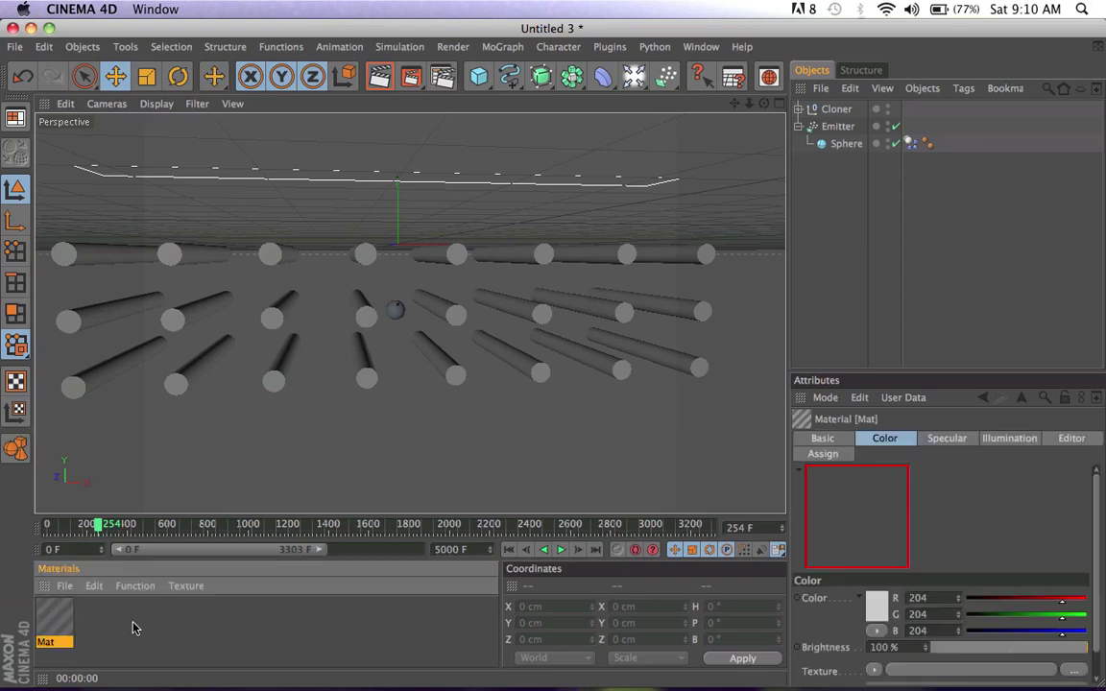
double_click(53, 618)
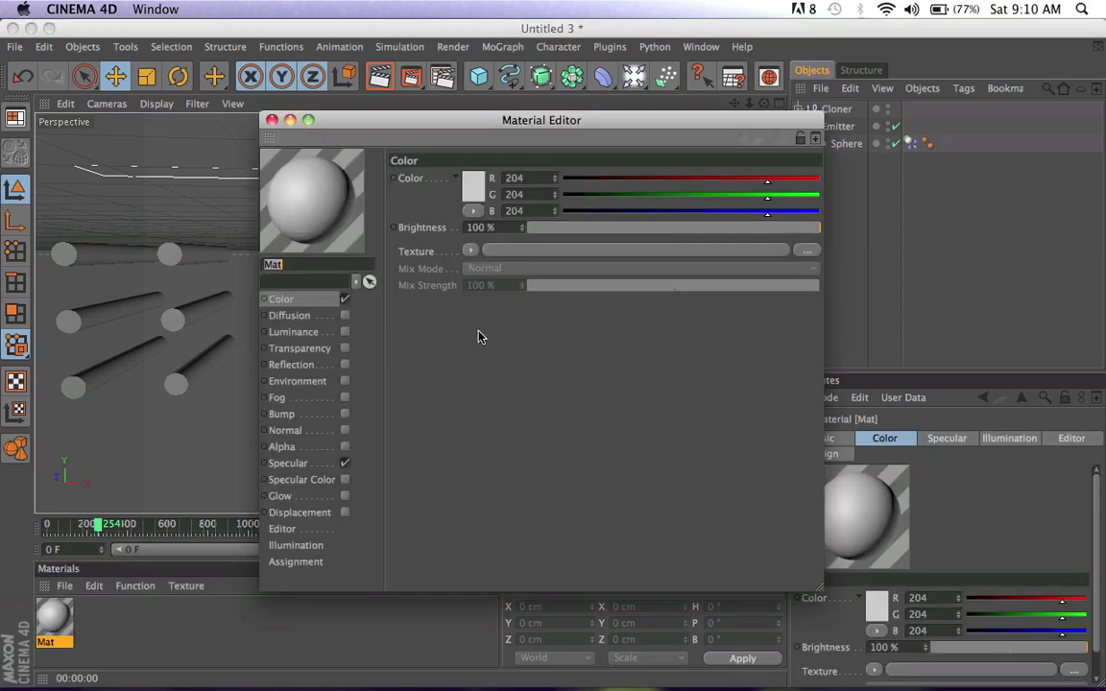
left_click(345, 333)
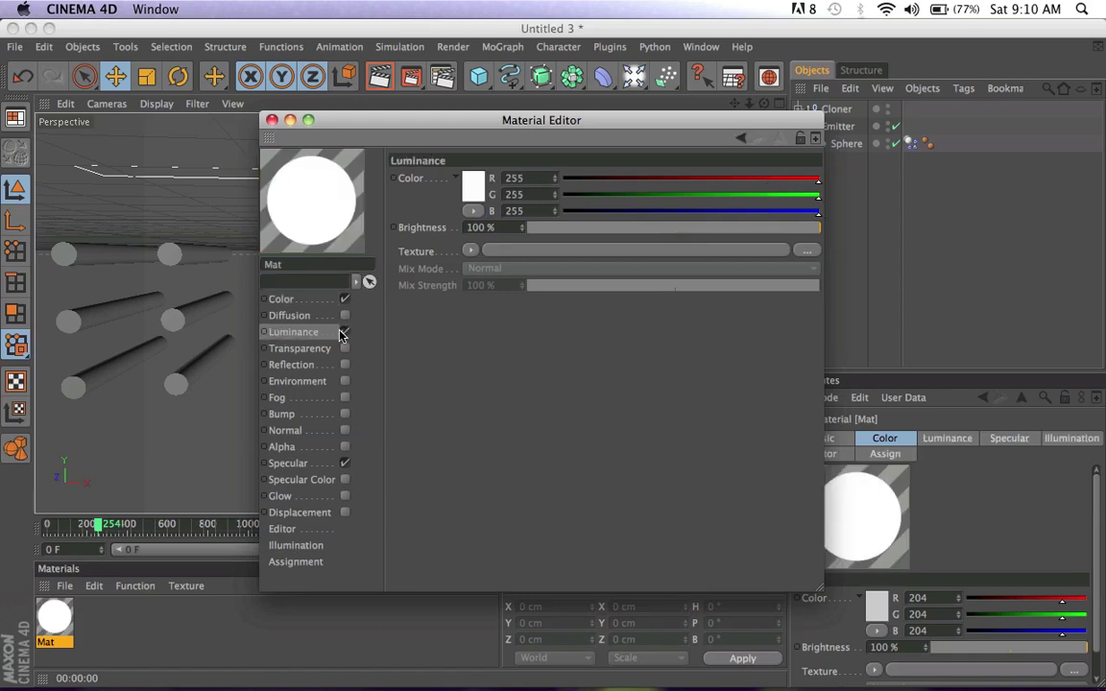
left_click(473, 185)
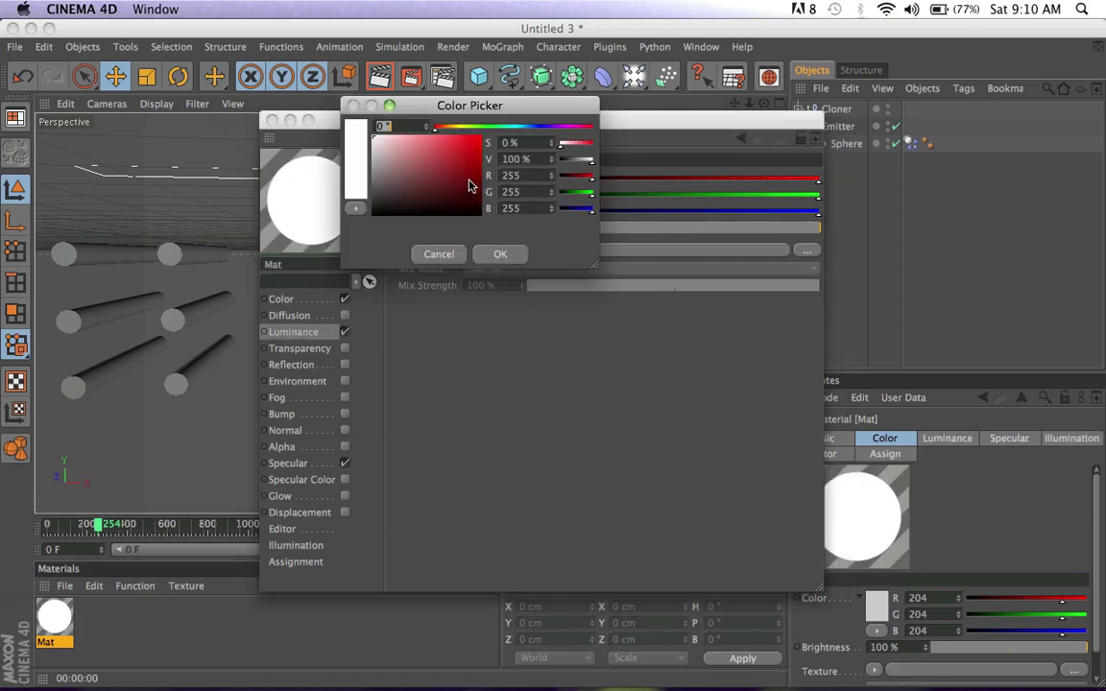
left_click(510, 128)
left_click_drag(479, 145, 511, 93)
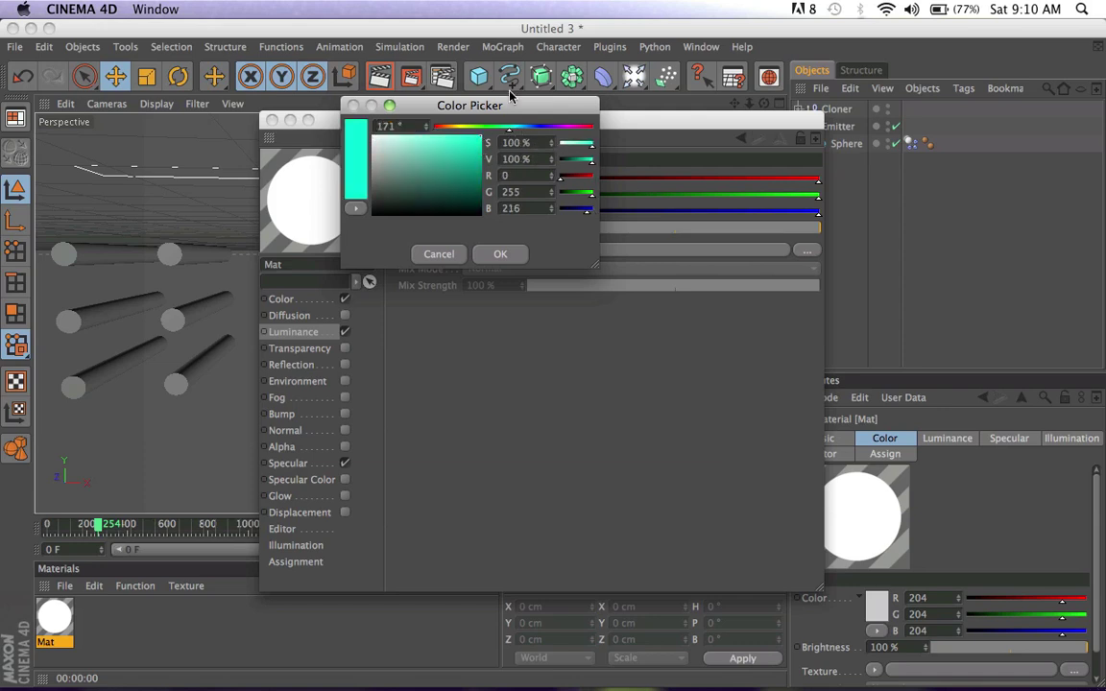
left_click(498, 256)
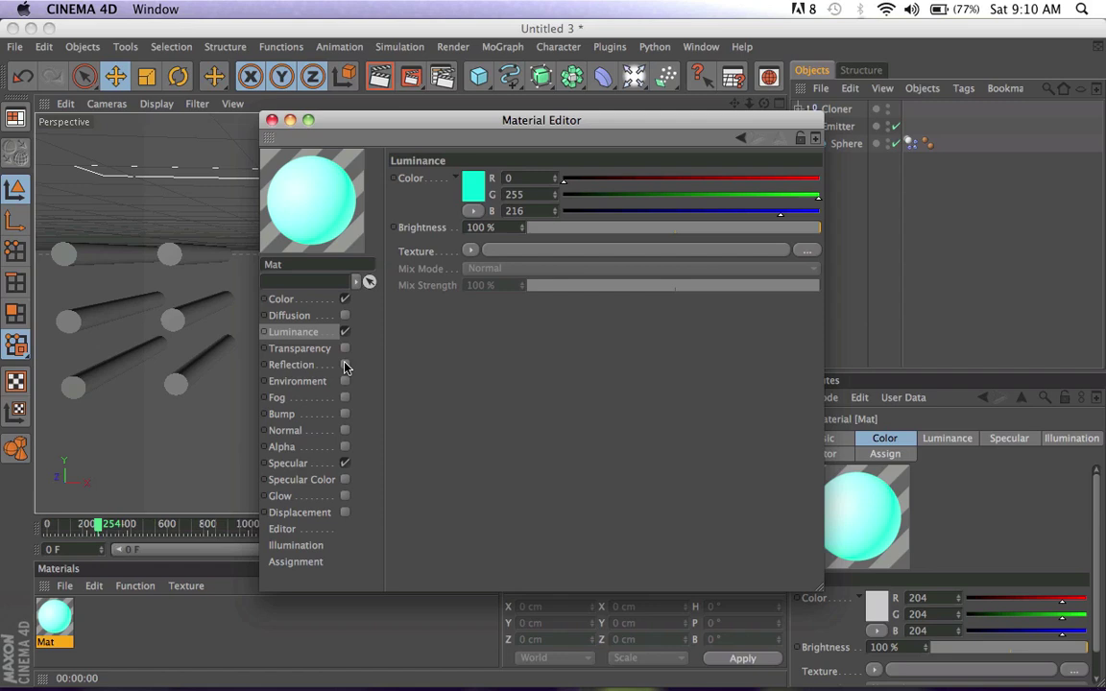
Enable the material's Reflection channel with a Fresnel texture, 10% brightness and 50% mix strength.
left_click(345, 365)
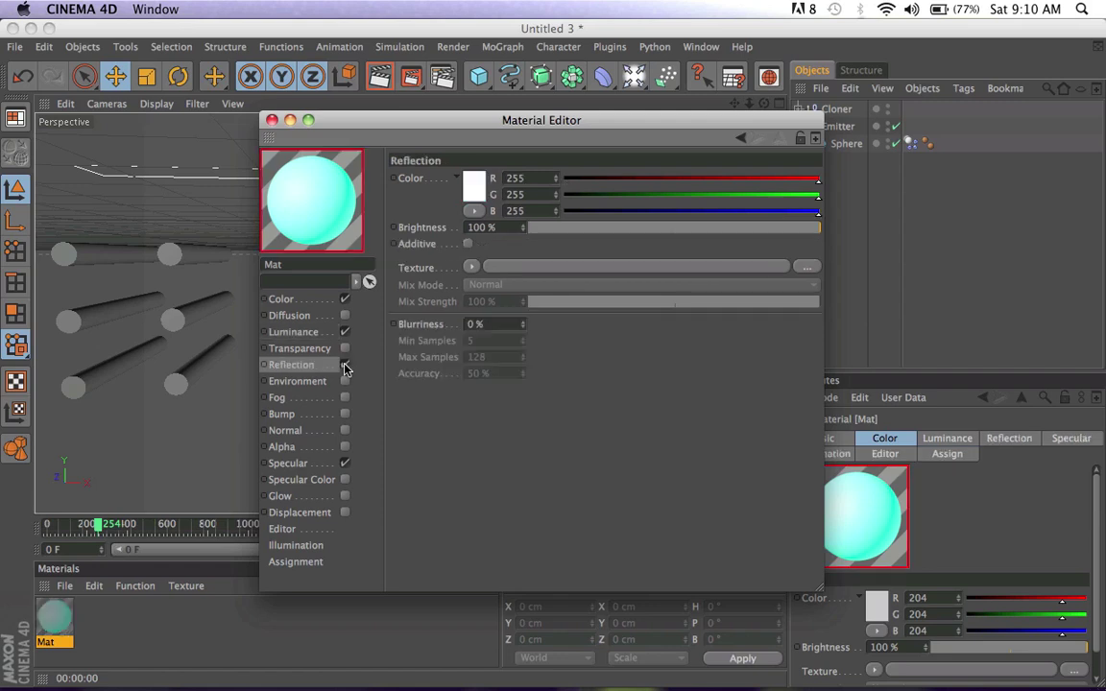
left_click(470, 268)
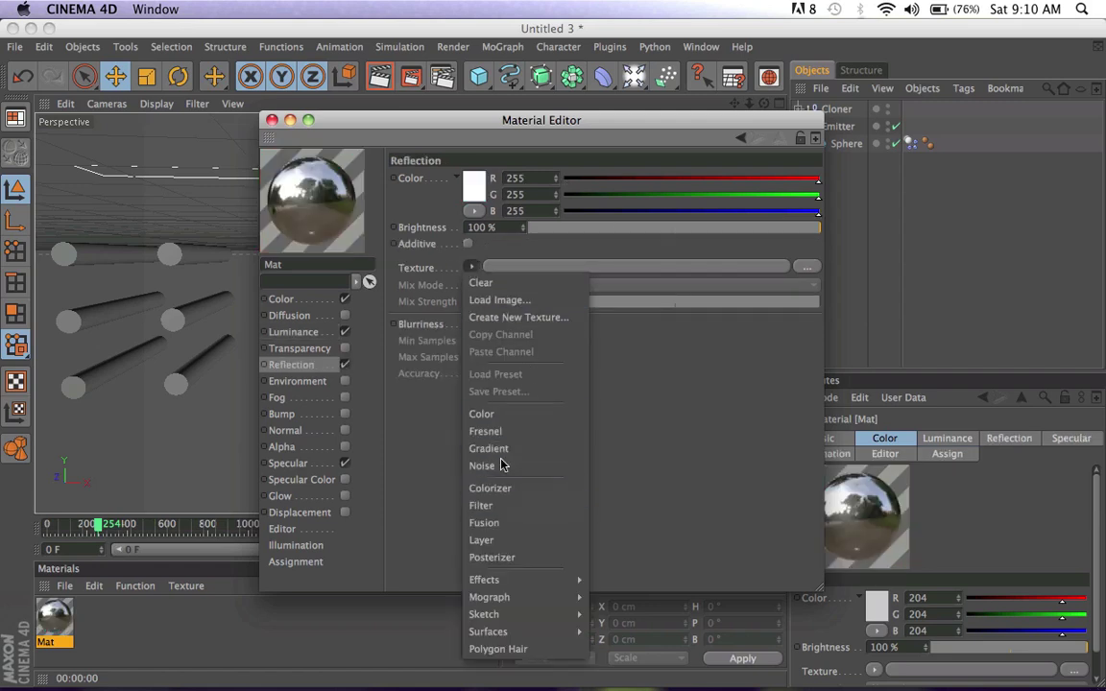
left_click(489, 431)
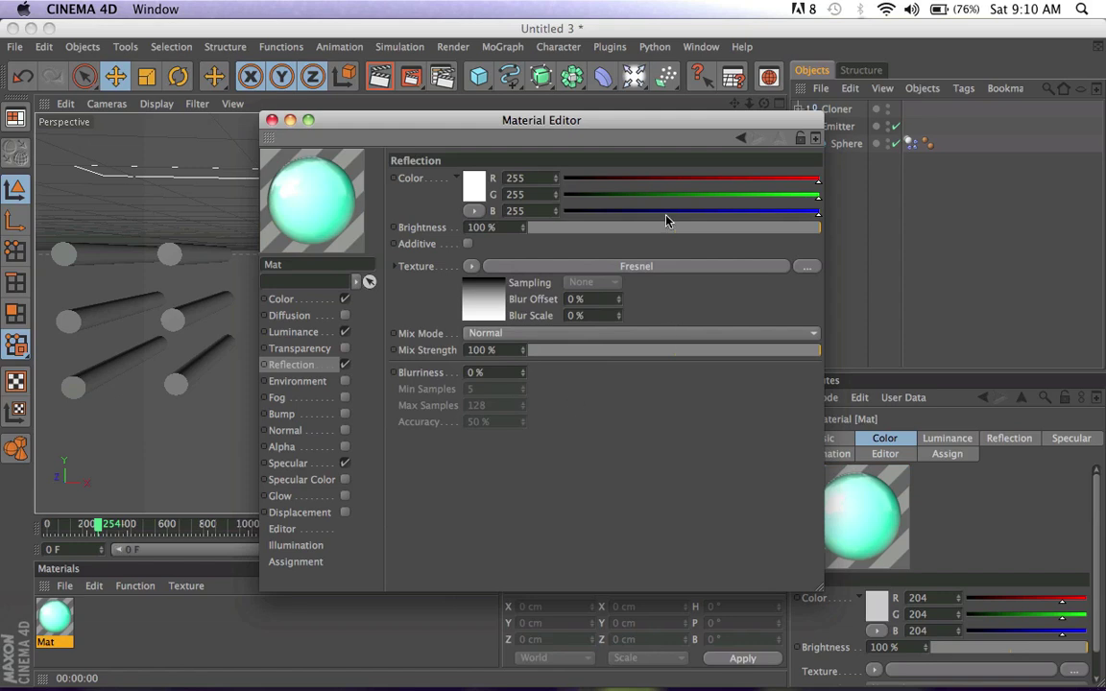
left_click(560, 227)
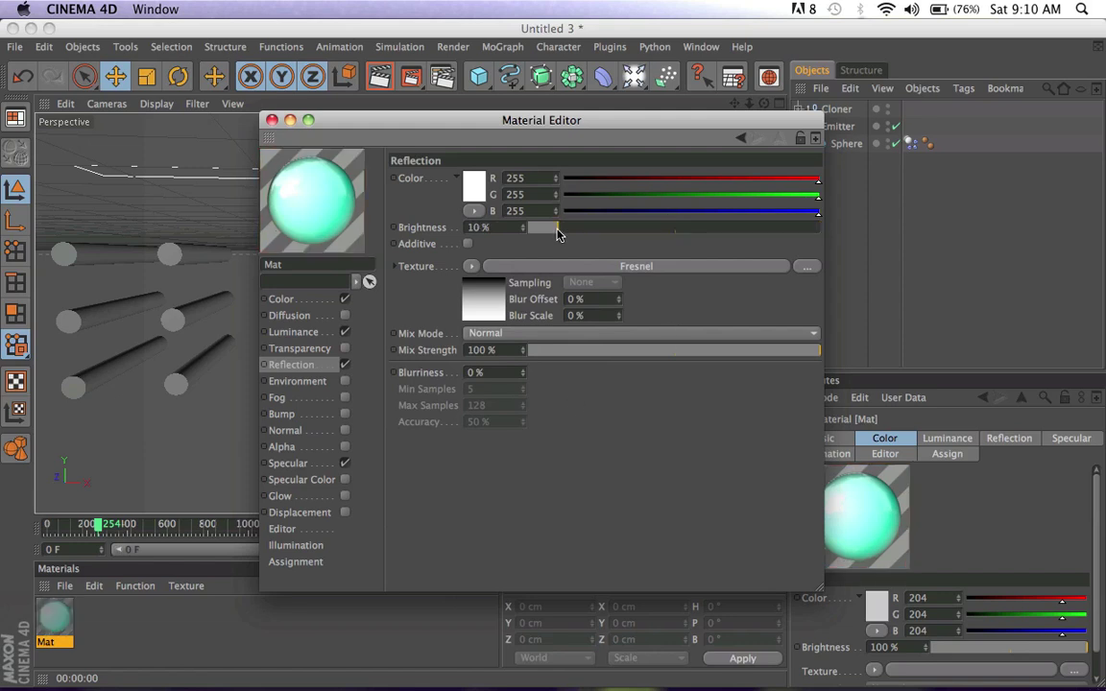
left_click(675, 351)
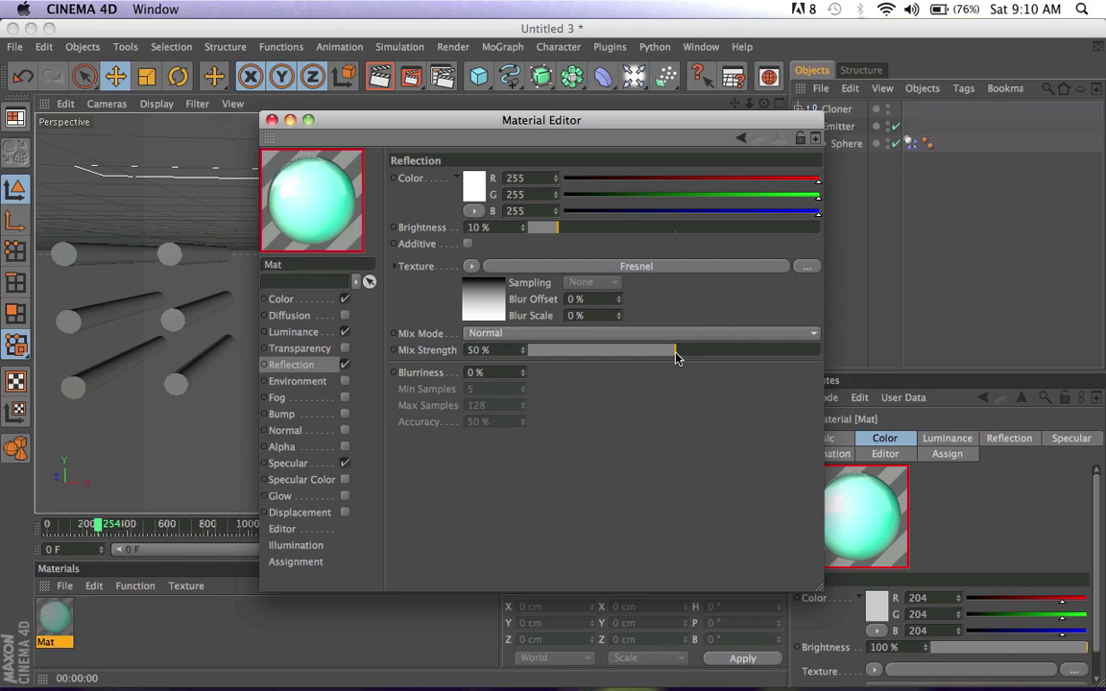
left_click(272, 120)
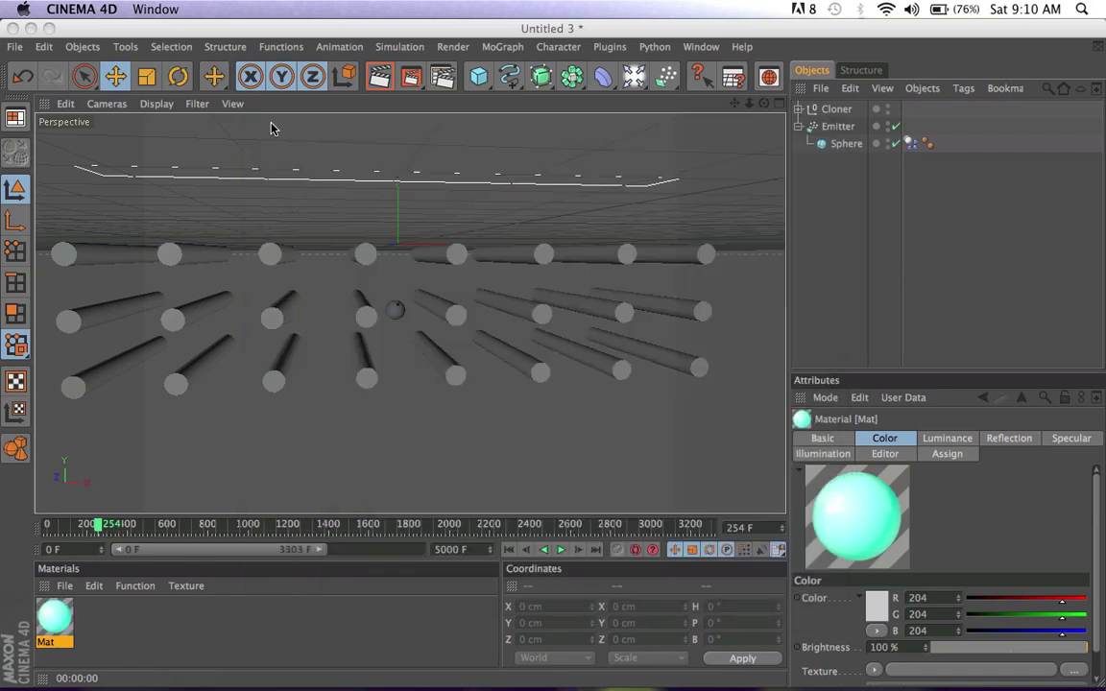
Replay the simulation from the start, pause it at frame 24, and apply the turquoise material to the emitter's Sphere.
left_click(510, 550)
left_click(561, 550)
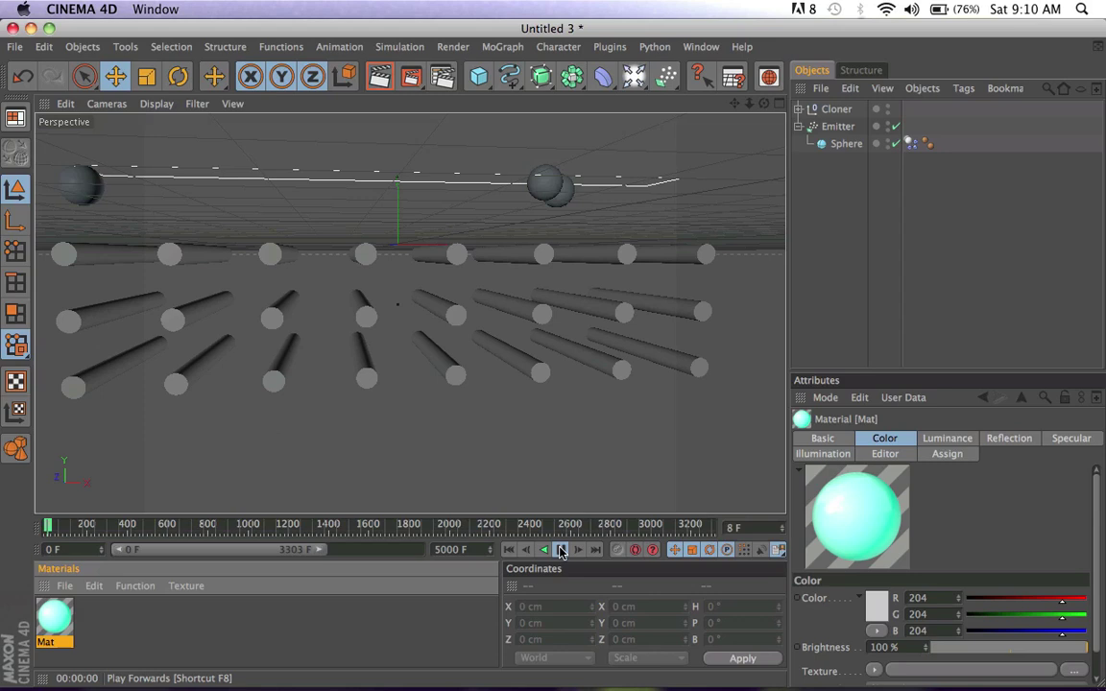
left_click(562, 550)
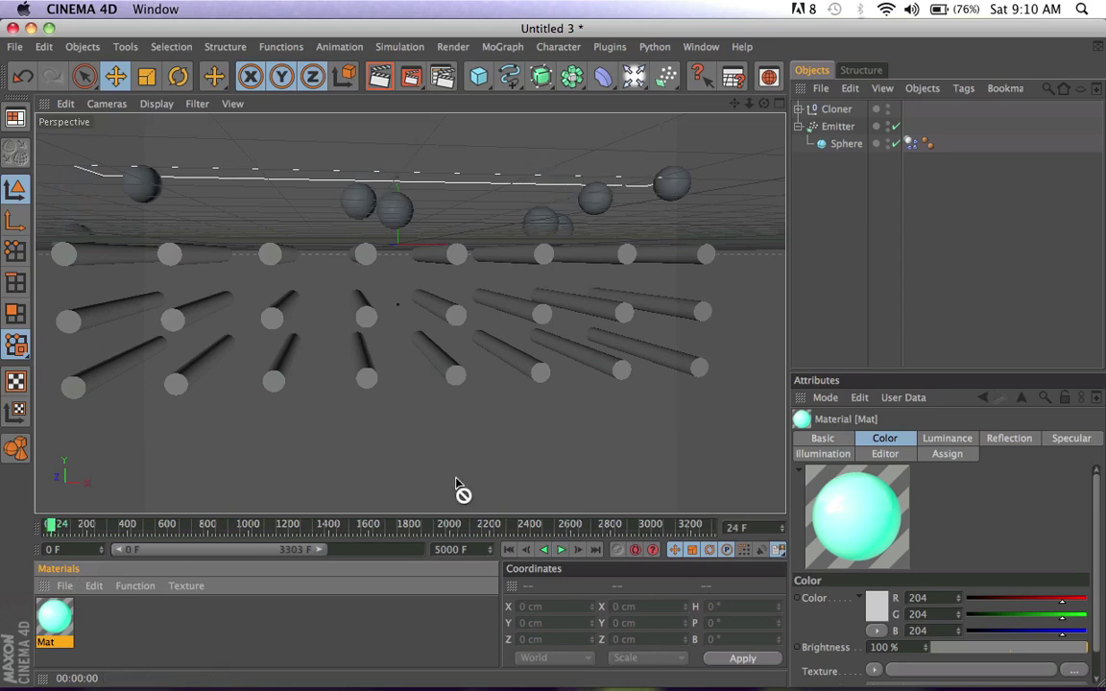
left_click_drag(831, 272, 848, 144)
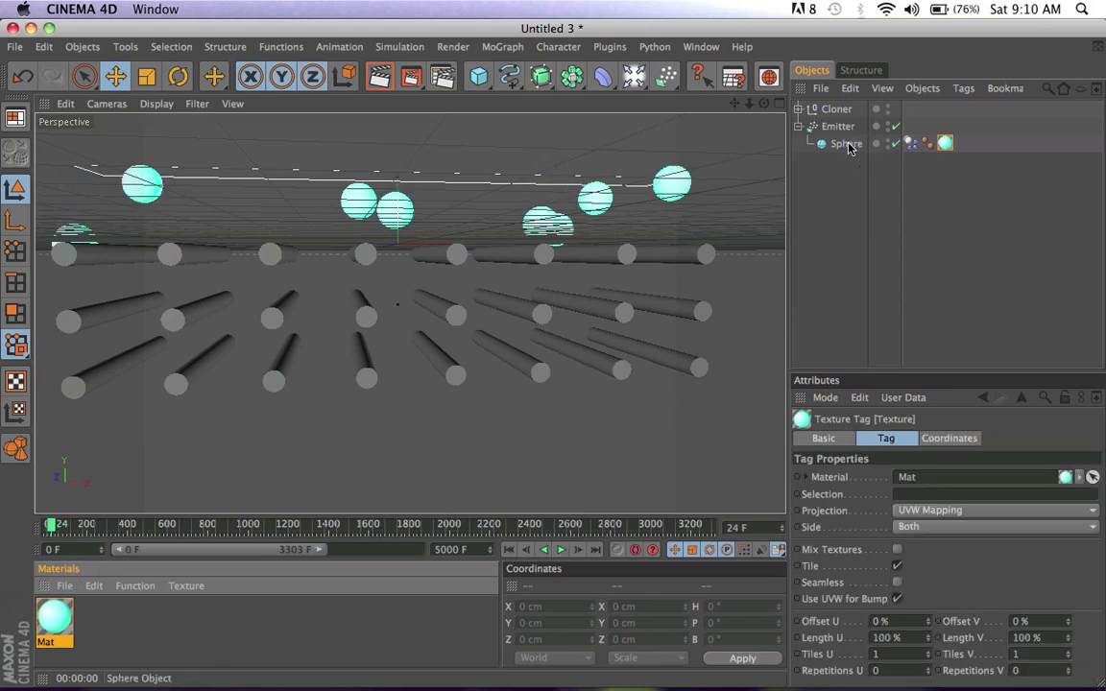
Play the simulation on to frame 88 and render the perspective view to check the glowing spheres.
left_click(561, 550)
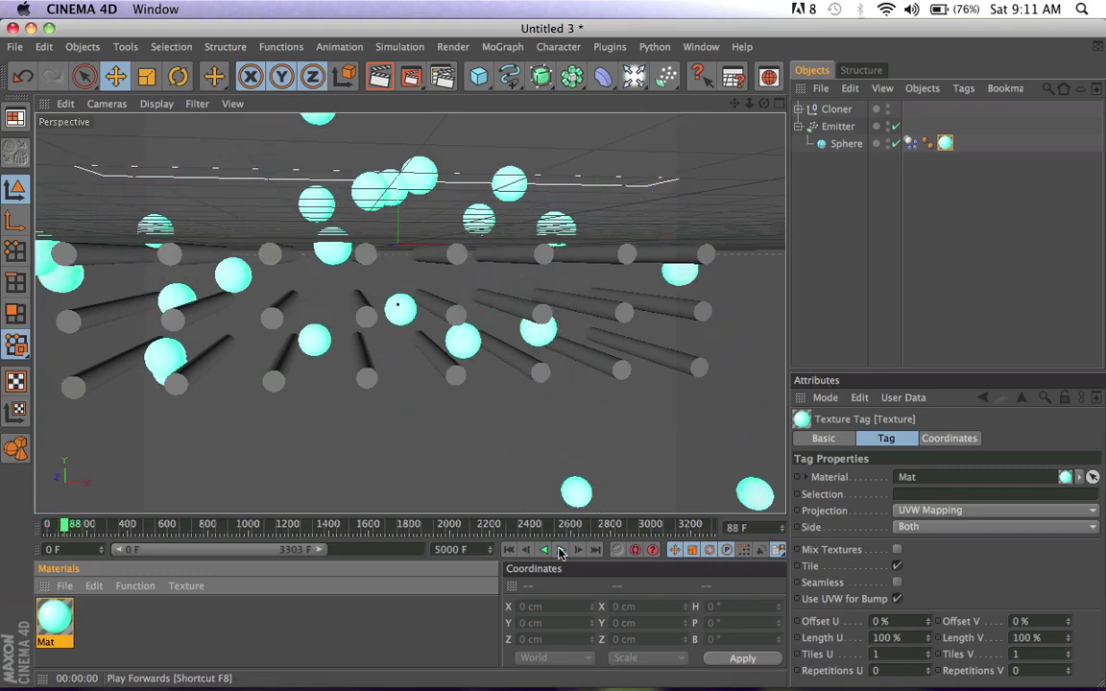
left_click(383, 83)
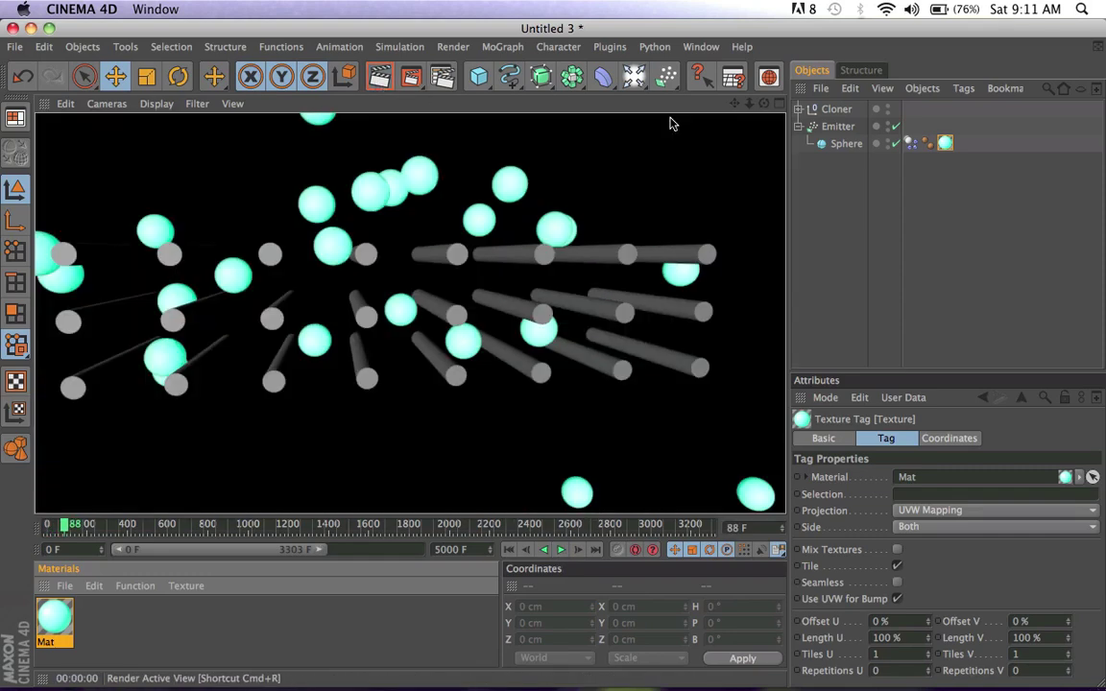
mouse_move(764, 104)
left_mouse_down()
mouse_move(731, 102)
mouse_move(855, 104)
mouse_move(817, 134)
mouse_move(865, 139)
mouse_move(798, 129)
mouse_move(735, 100)
mouse_move(686, 52)
mouse_move(764, 108)
left_mouse_up()
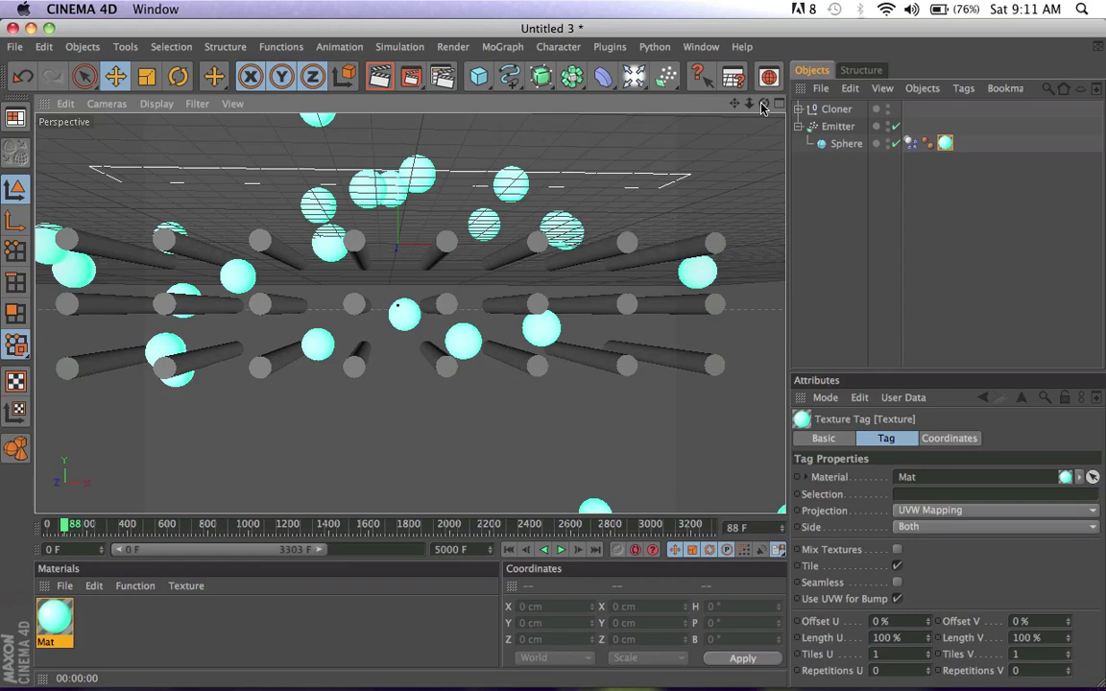
left_click_drag(765, 105, 610, 75)
left_click_drag(763, 161, 763, 107)
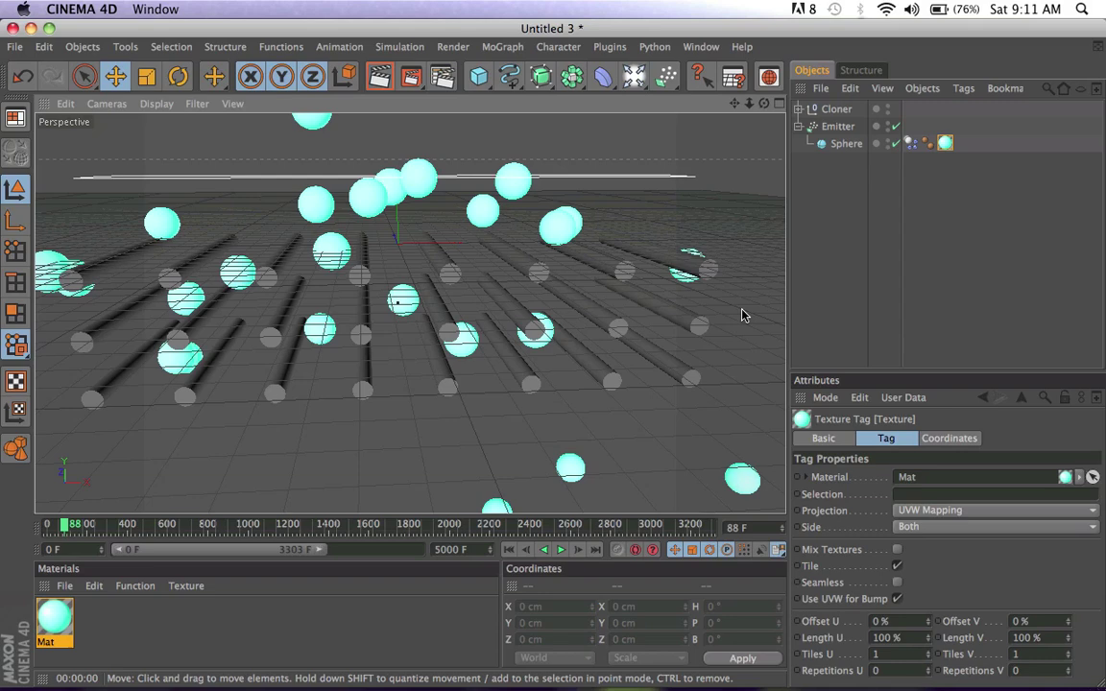
mouse_move(763, 103)
left_mouse_down()
mouse_move(764, 118)
mouse_move(802, 117)
mouse_move(752, 115)
left_mouse_up()
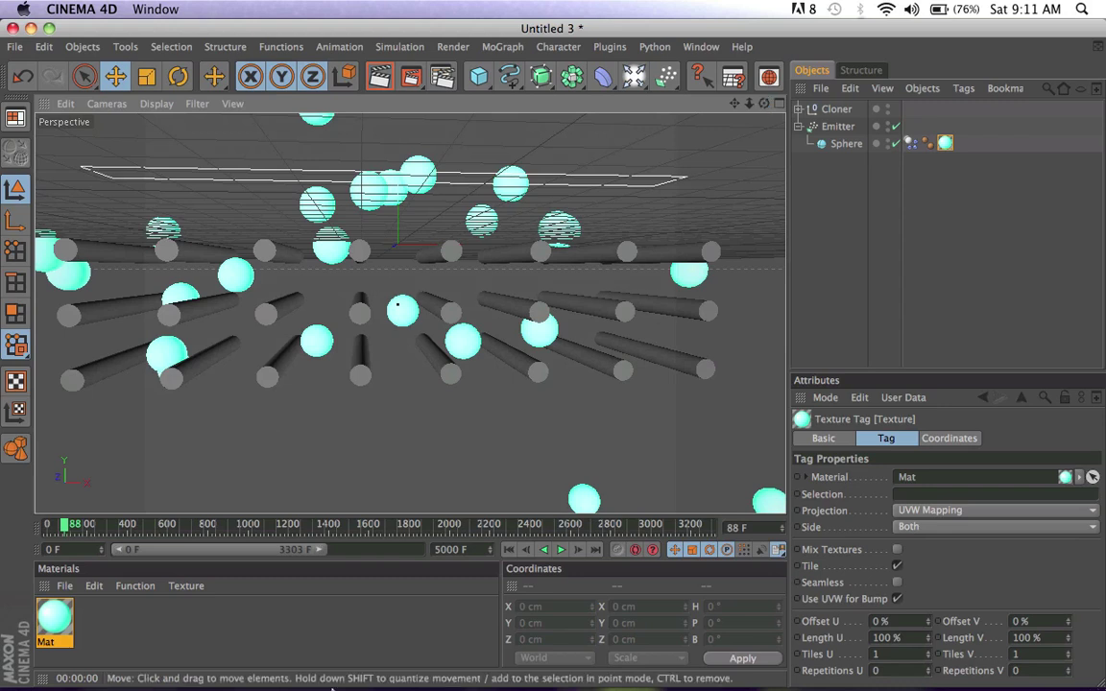
mouse_move(326, 641)
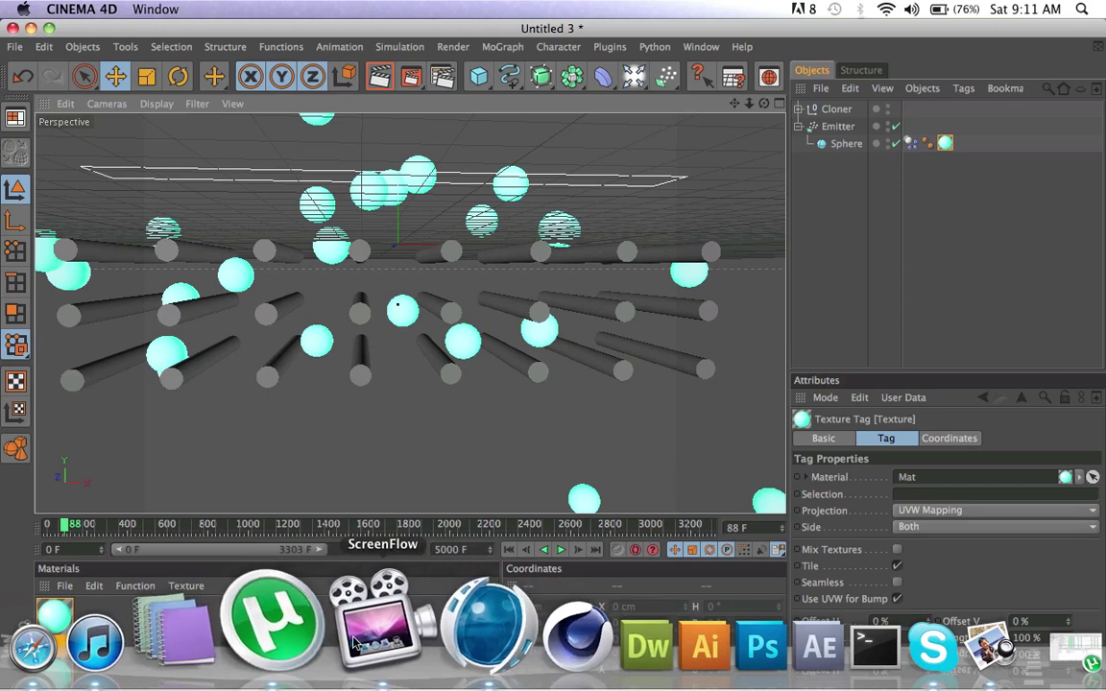
right_click(352, 642)
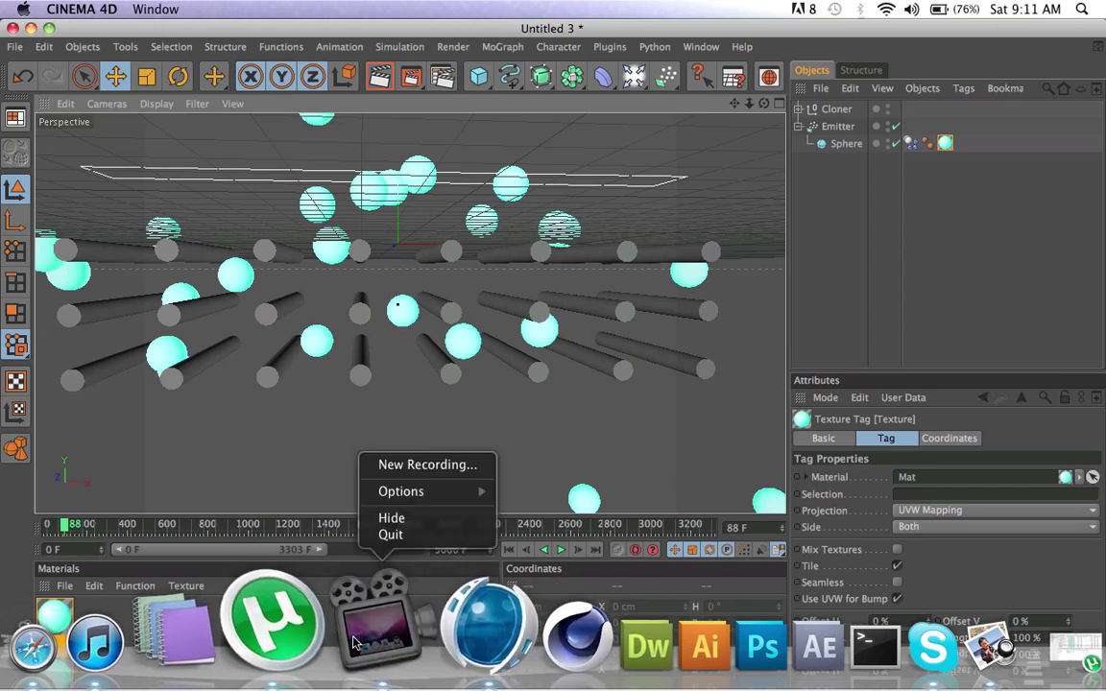
left_click(439, 469)
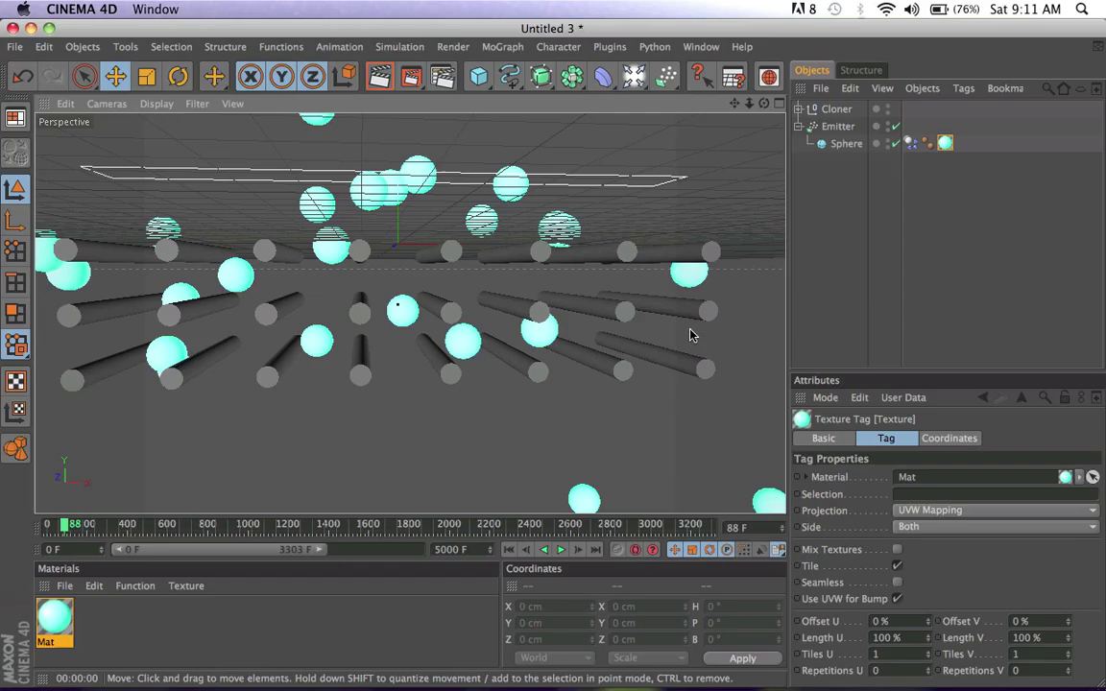
key("F3")
left_click(839, 284)
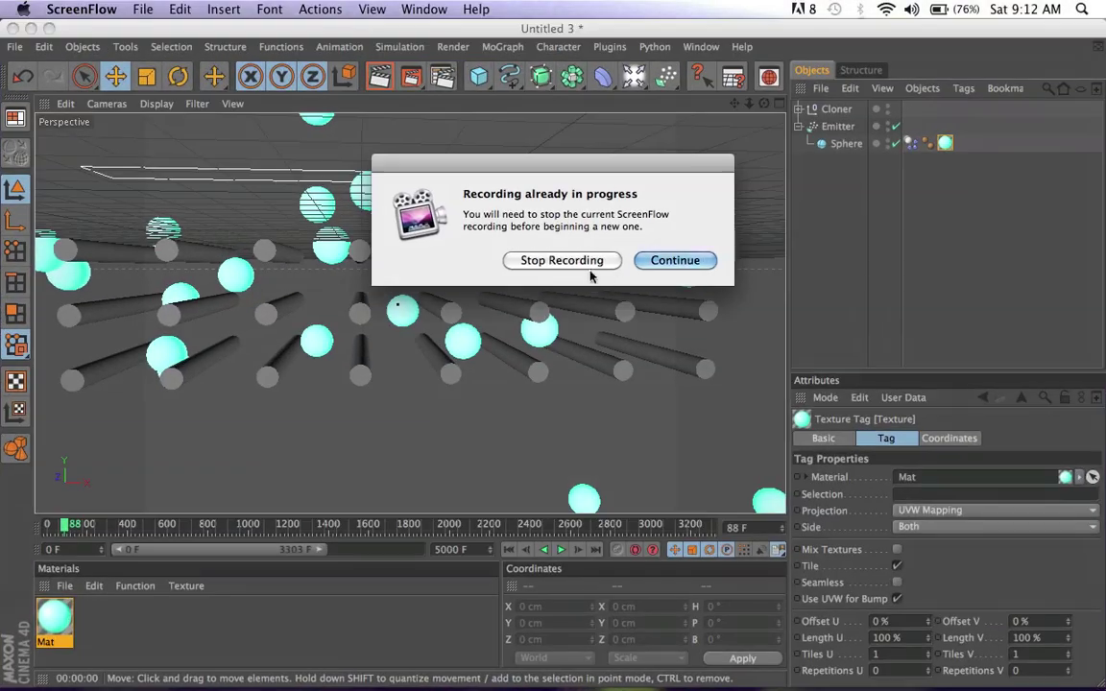